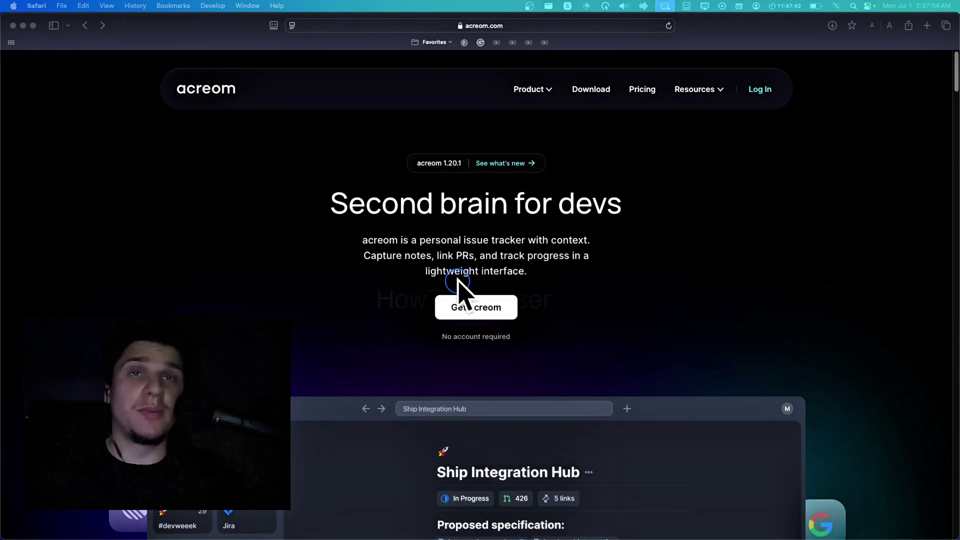
Browse the acreom website in Safari and go to its Download page.
{"action": "scroll", "coordinate": [458, 288], "scroll_direction": "down", "scroll_amount": 5}
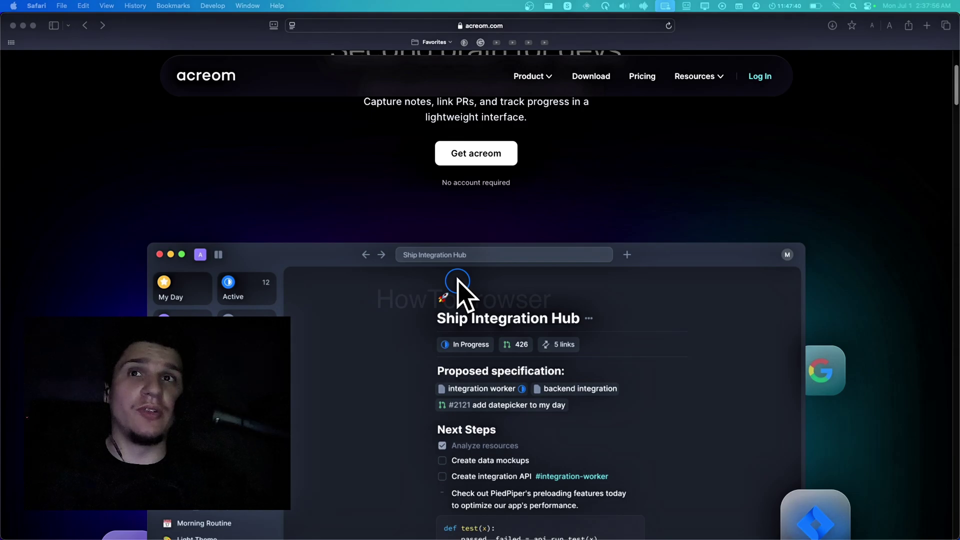
{"action": "scroll", "coordinate": [458, 288], "scroll_direction": "down", "scroll_amount": 1}
{"action": "scroll", "coordinate": [457, 288], "scroll_direction": "up", "scroll_amount": 3}
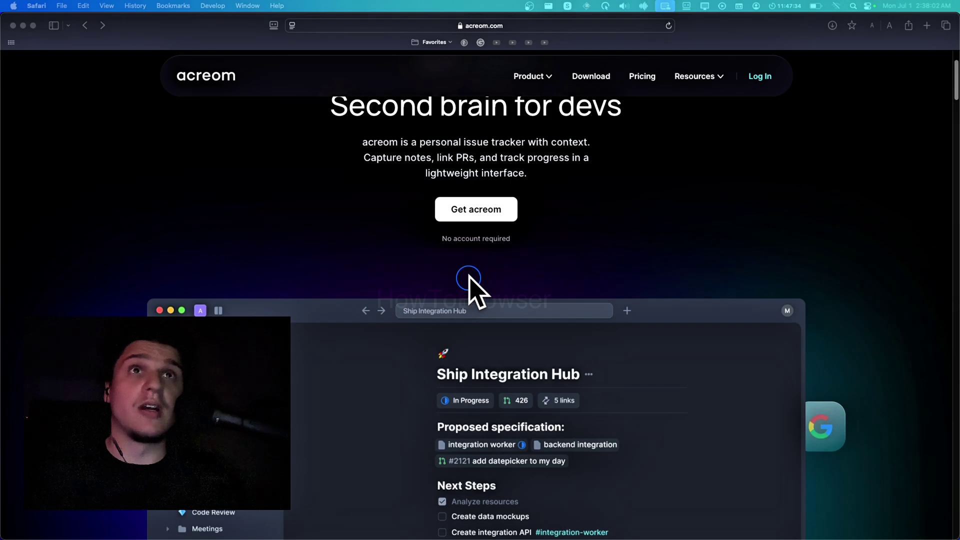
{"action": "scroll", "coordinate": [425, 138], "scroll_direction": "up", "scroll_amount": 1}
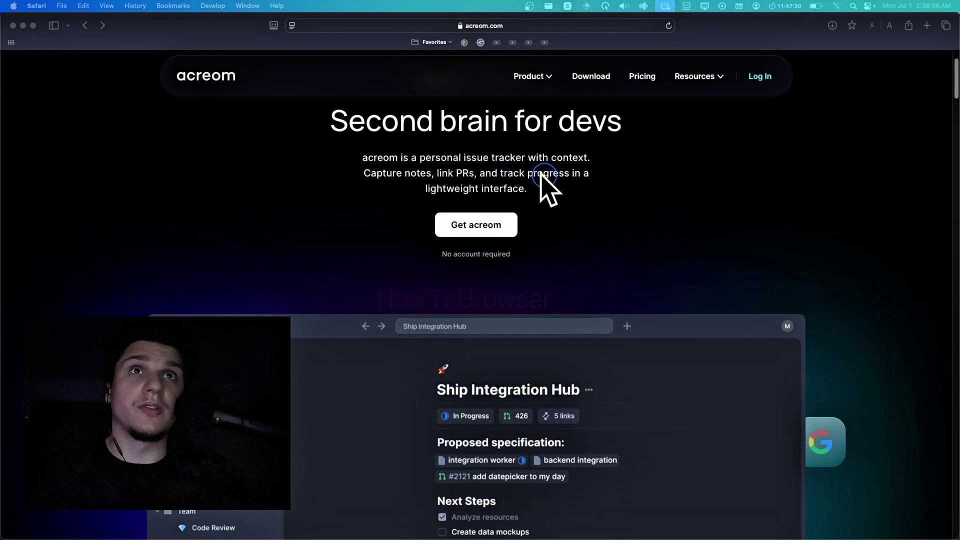
{"action": "scroll", "coordinate": [557, 220], "scroll_direction": "down", "scroll_amount": 10}
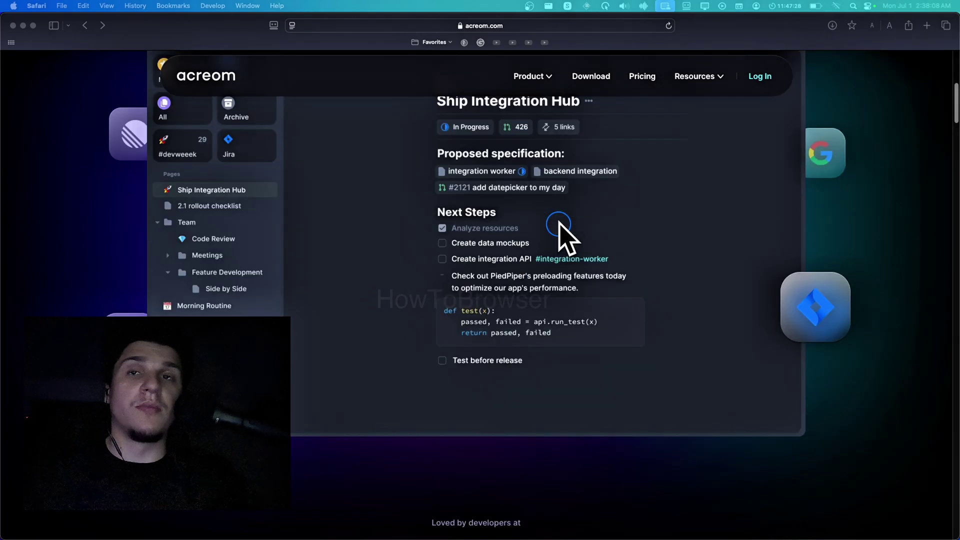
{"action": "scroll", "coordinate": [559, 225], "scroll_direction": "down", "scroll_amount": 8}
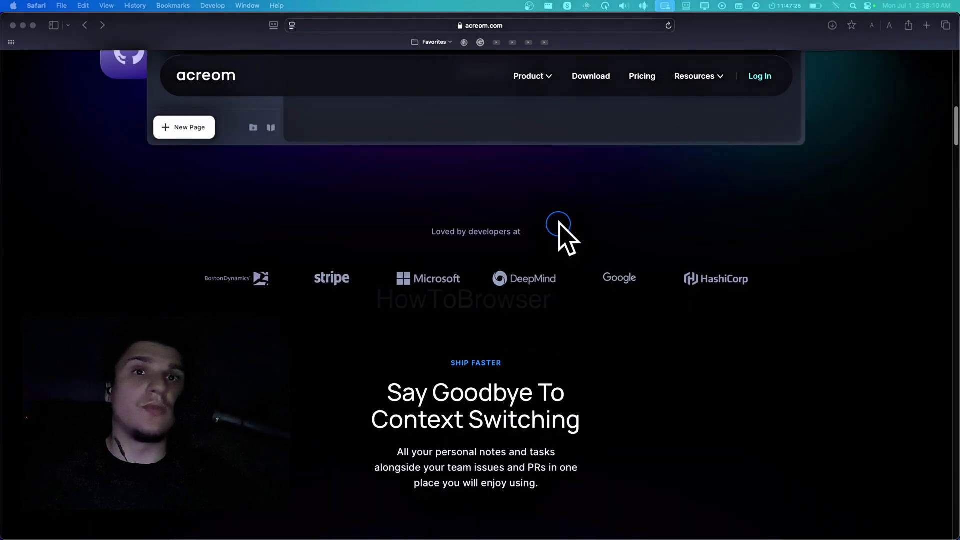
{"action": "scroll", "coordinate": [559, 225], "scroll_direction": "down", "scroll_amount": 20}
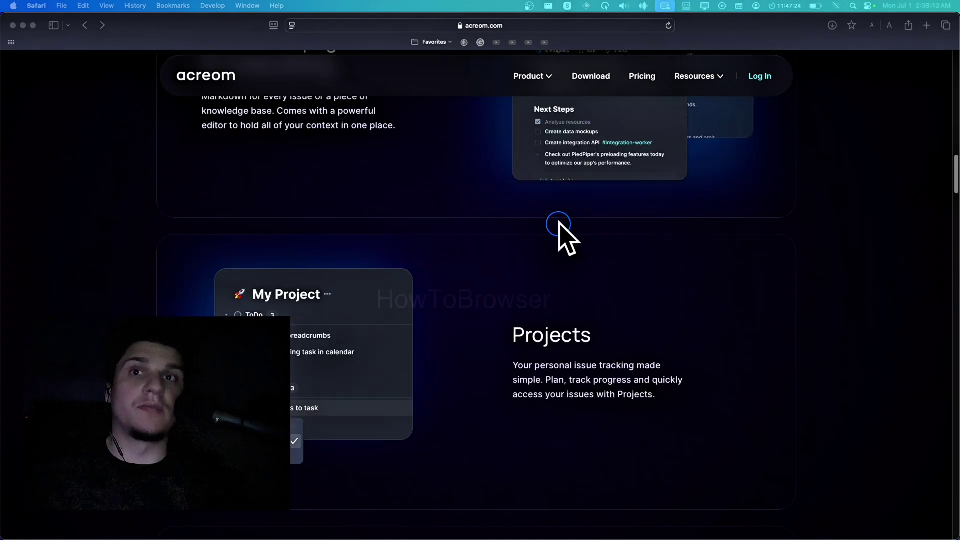
{"action": "scroll", "coordinate": [559, 225], "scroll_direction": "down", "scroll_amount": 20}
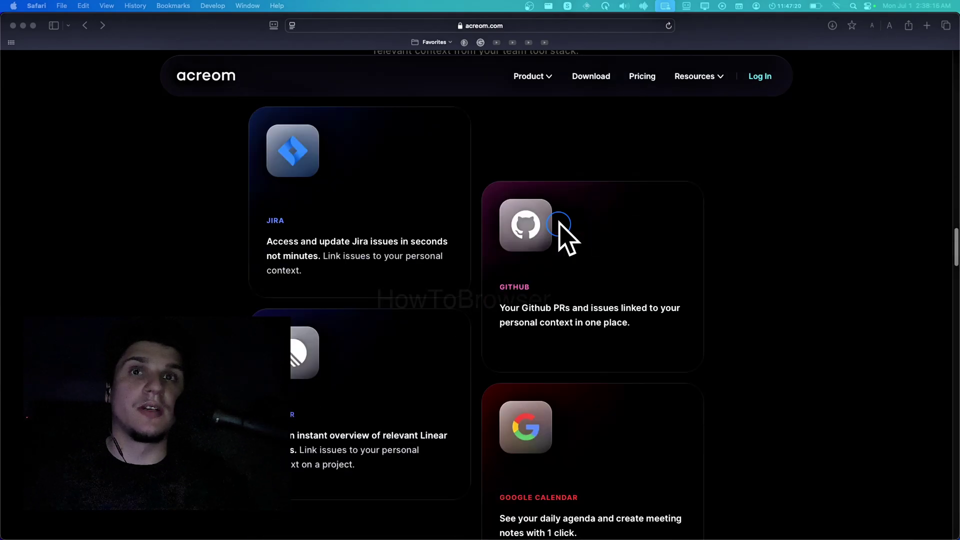
{"action": "scroll", "coordinate": [560, 225], "scroll_direction": "down", "scroll_amount": 1}
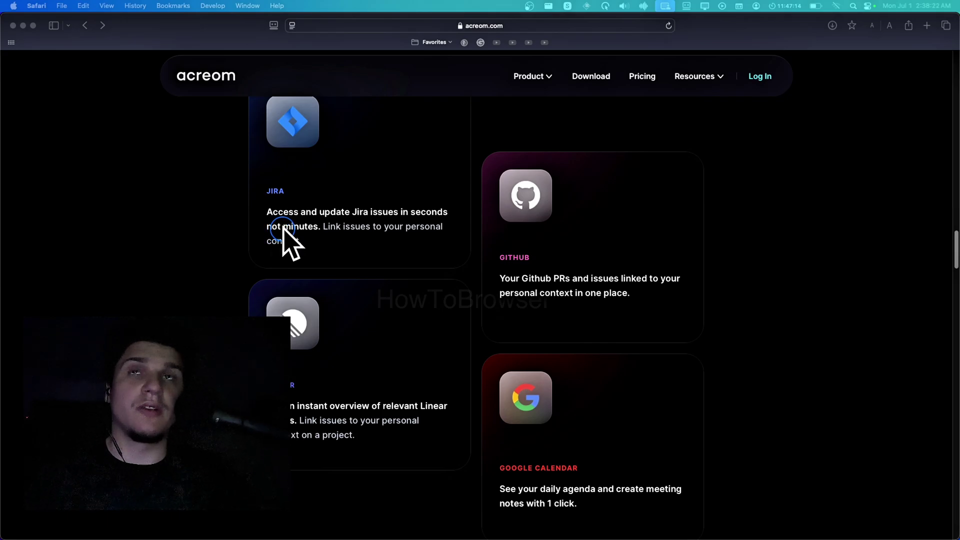
{"action": "scroll", "coordinate": [332, 232], "scroll_direction": "up", "scroll_amount": 10}
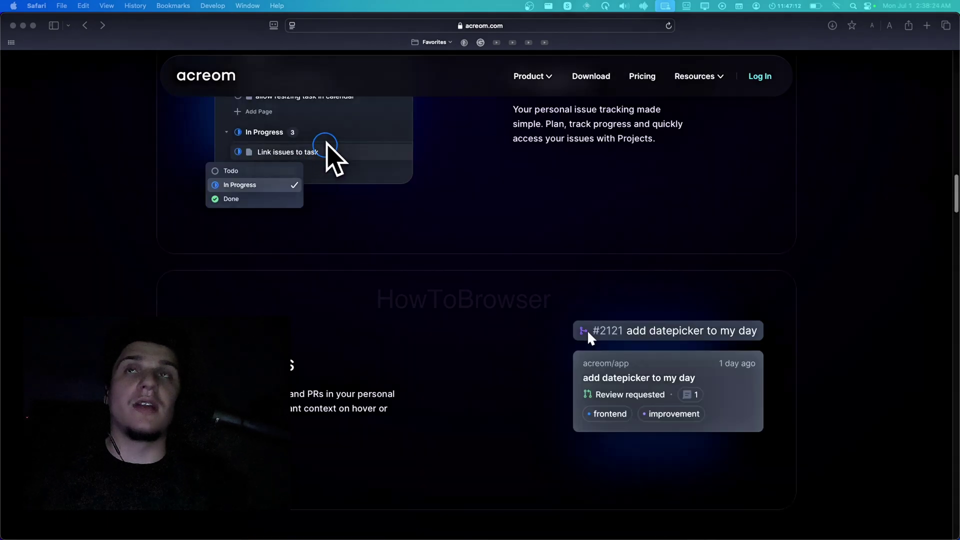
{"action": "scroll", "coordinate": [332, 155], "scroll_direction": "up", "scroll_amount": 15}
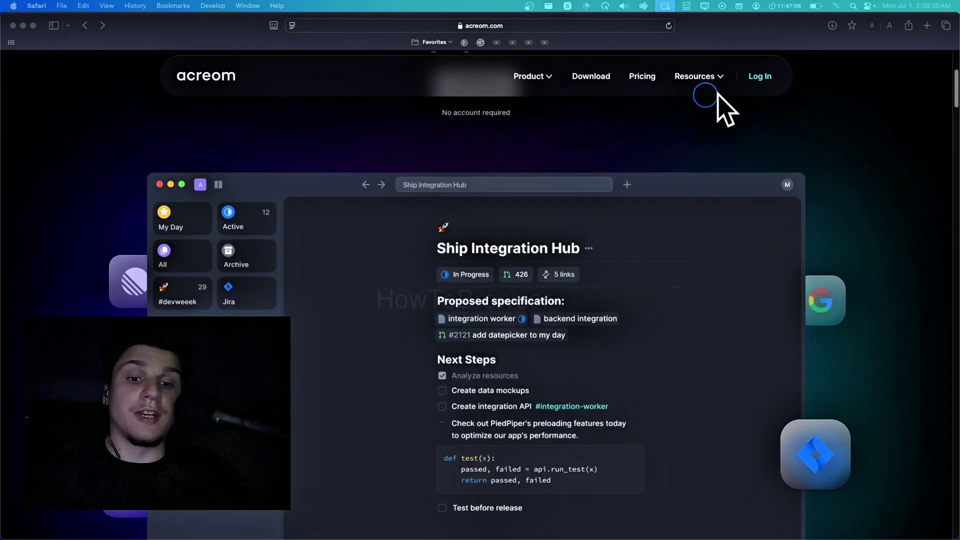
{"action": "left_click", "coordinate": [596, 97]}
{"action": "left_click", "coordinate": [596, 80]}
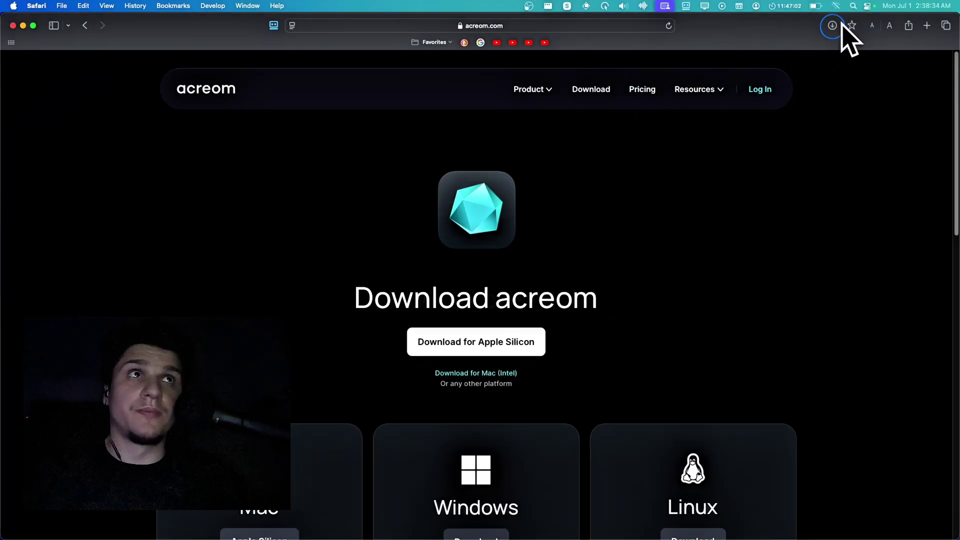
Download the Apple Silicon build of acreom and allow downloads from acreom.com.
{"action": "scroll", "coordinate": [442, 203], "scroll_direction": "down", "scroll_amount": 5}
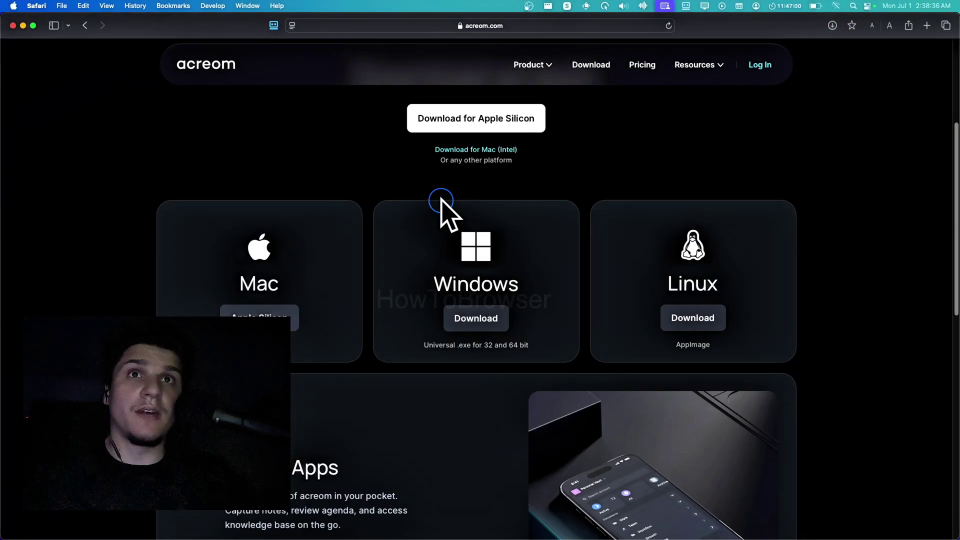
{"action": "left_click", "coordinate": [505, 129]}
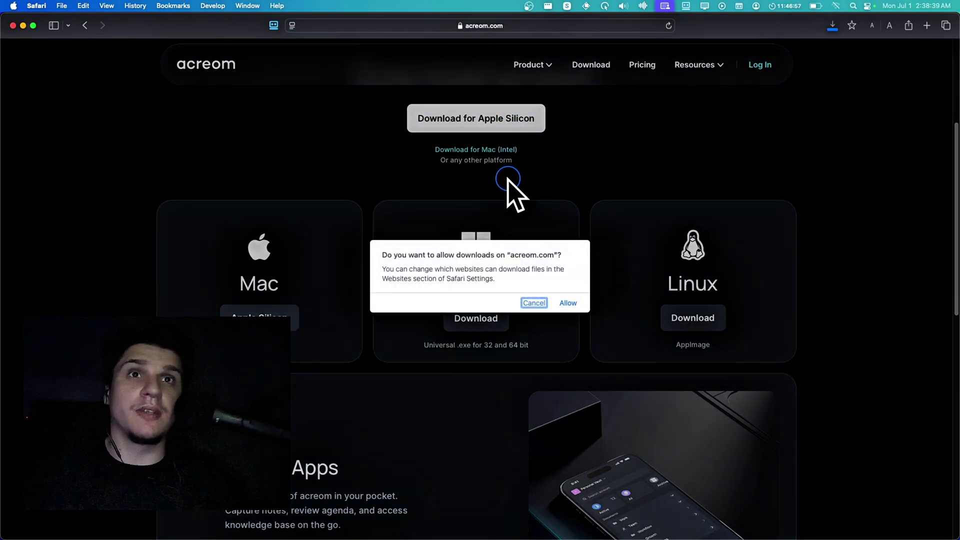
{"action": "left_click", "coordinate": [567, 302]}
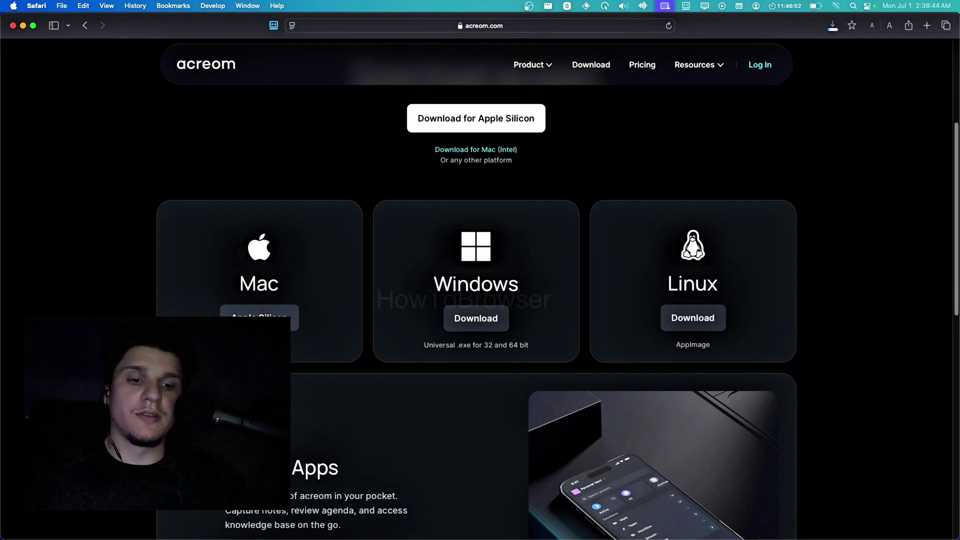
Launch the acreom web app at app.acreom.com.
{"action": "scroll", "coordinate": [422, 228], "scroll_direction": "down", "scroll_amount": 3}
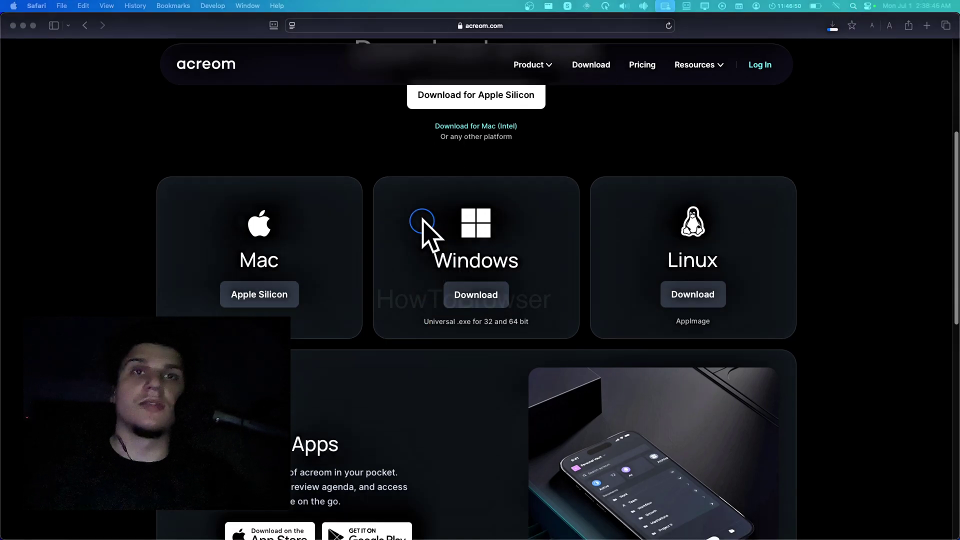
{"action": "scroll", "coordinate": [422, 227], "scroll_direction": "down", "scroll_amount": 1}
{"action": "scroll", "coordinate": [423, 228], "scroll_direction": "up", "scroll_amount": 1}
{"action": "scroll", "coordinate": [423, 228], "scroll_direction": "down", "scroll_amount": 1}
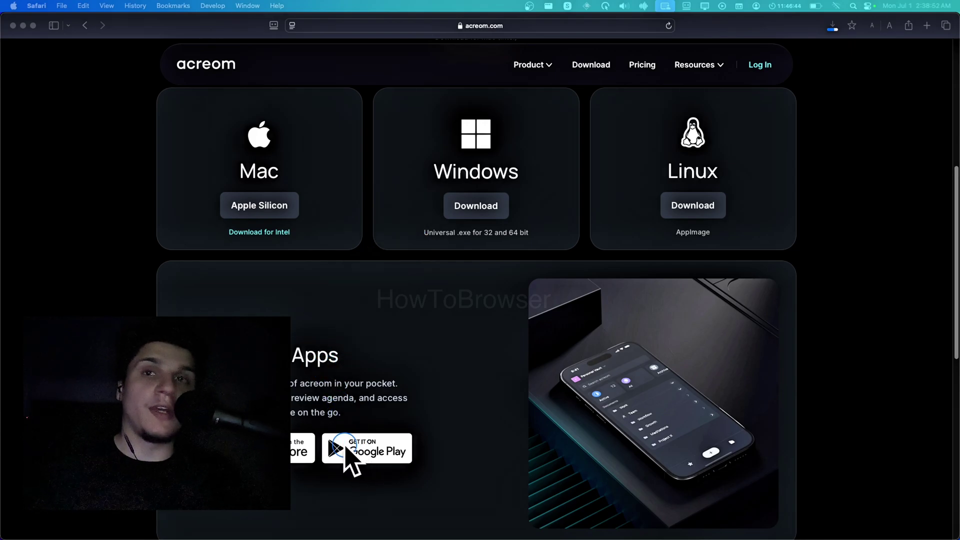
{"action": "scroll", "coordinate": [343, 450], "scroll_direction": "down", "scroll_amount": 5}
{"action": "scroll", "coordinate": [292, 395], "scroll_direction": "down", "scroll_amount": 2}
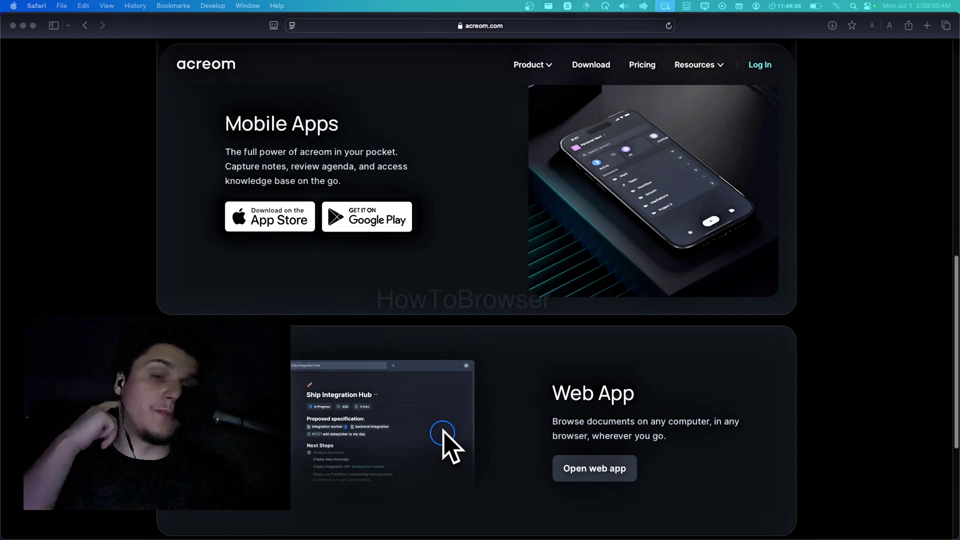
{"action": "scroll", "coordinate": [443, 434], "scroll_direction": "down", "scroll_amount": 1}
{"action": "left_click", "coordinate": [571, 436]}
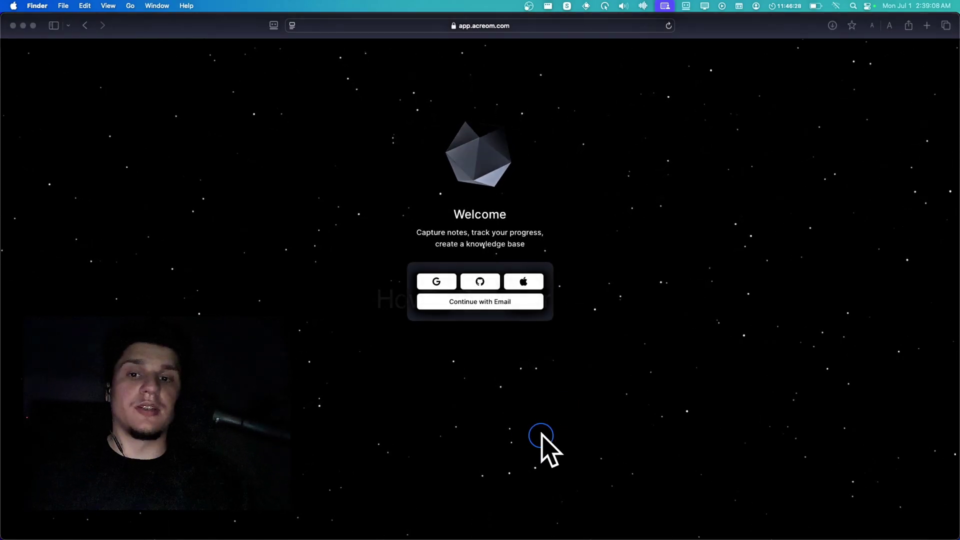
Install acreom.app into Applications from the acreom 1.20.1-arm64 disk image, then close that window.
{"action": "left_click_drag", "start_coordinate": [311, 212], "coordinate": [311, 190]}
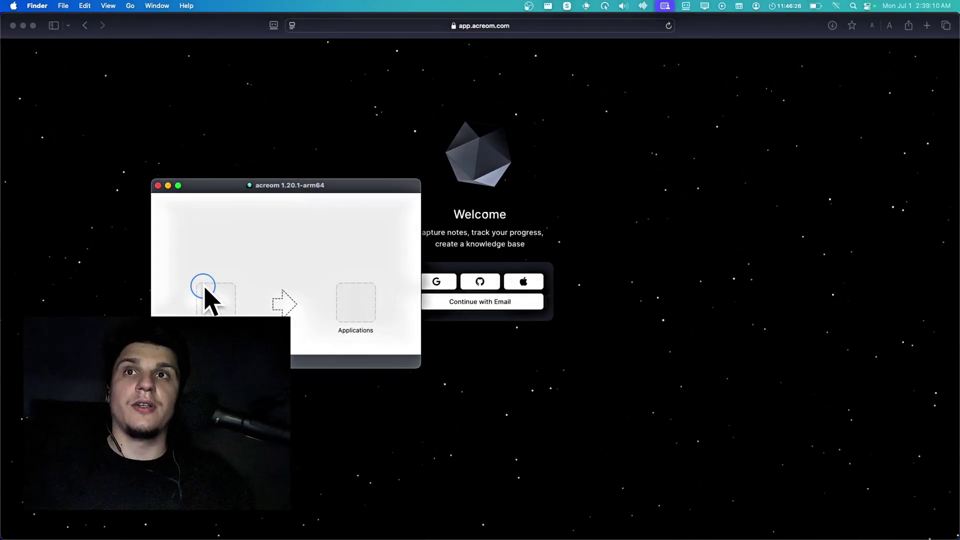
{"action": "left_click_drag", "start_coordinate": [203, 290], "coordinate": [356, 305]}
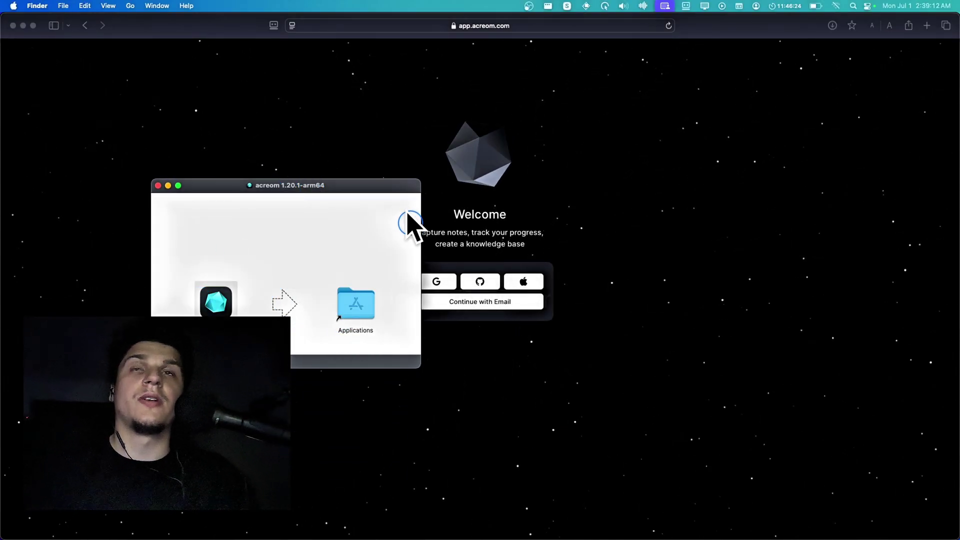
{"action": "left_click_drag", "start_coordinate": [393, 187], "coordinate": [295, 140]}
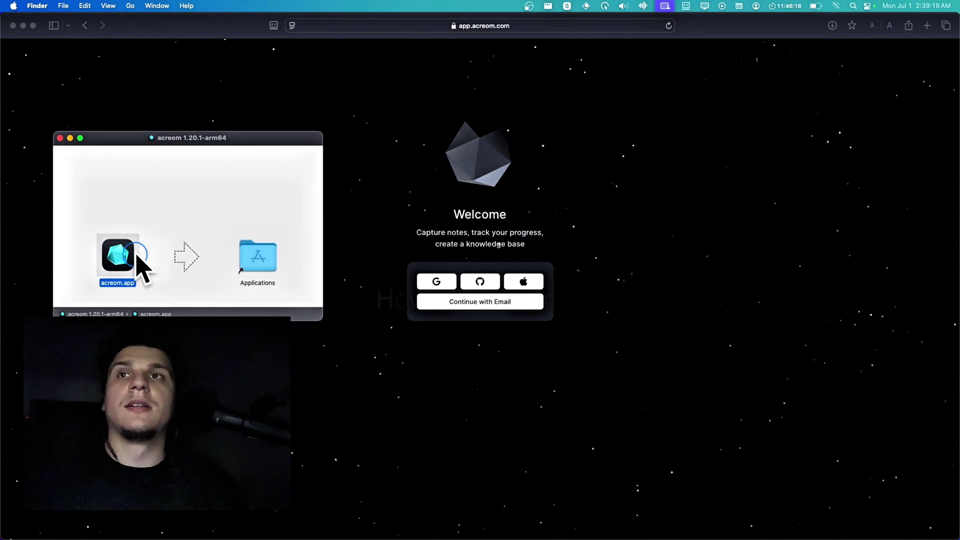
{"action": "left_click_drag", "start_coordinate": [135, 261], "coordinate": [258, 256]}
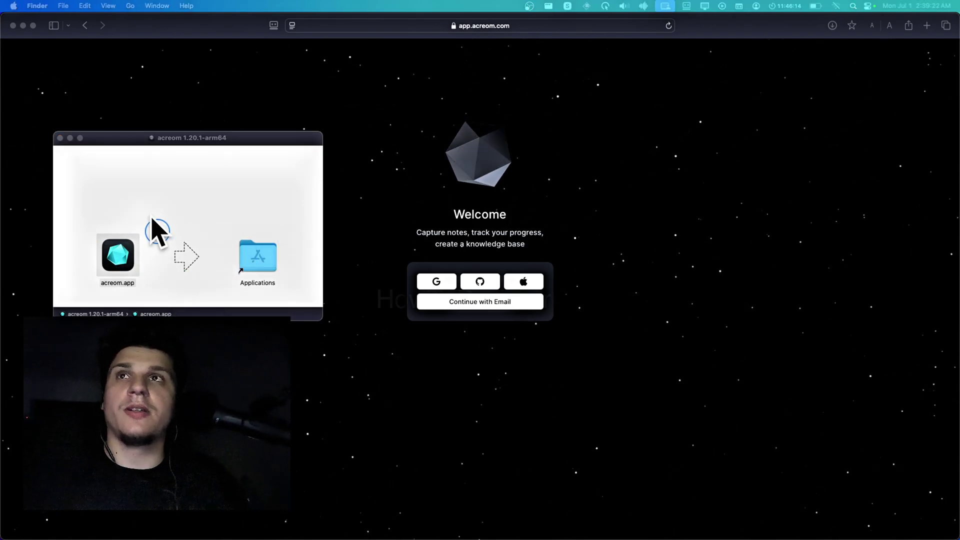
{"action": "left_click", "coordinate": [60, 138]}
Launch the acreom desktop app from the Raycast launcher.
{"action": "key", "text": "alt+space"}
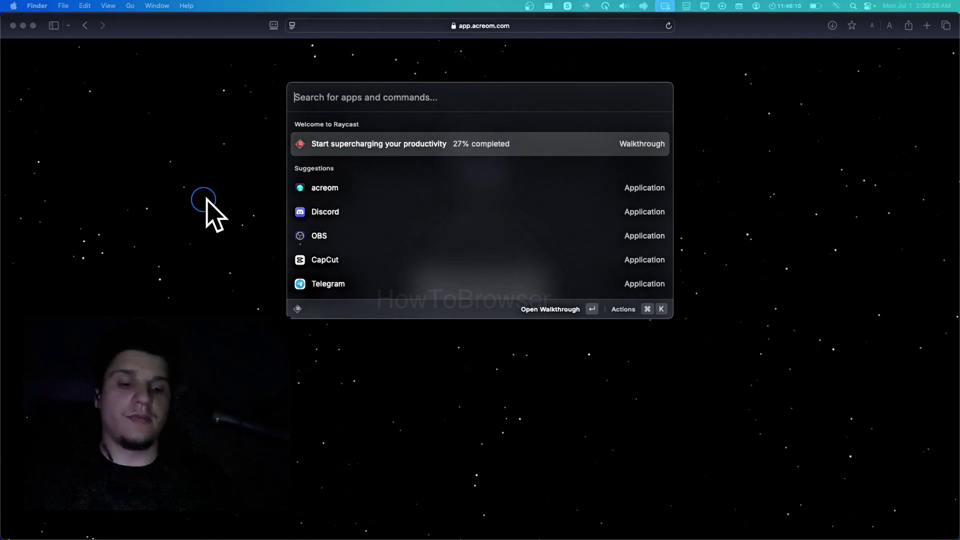
{"action": "key", "text": "Down"}
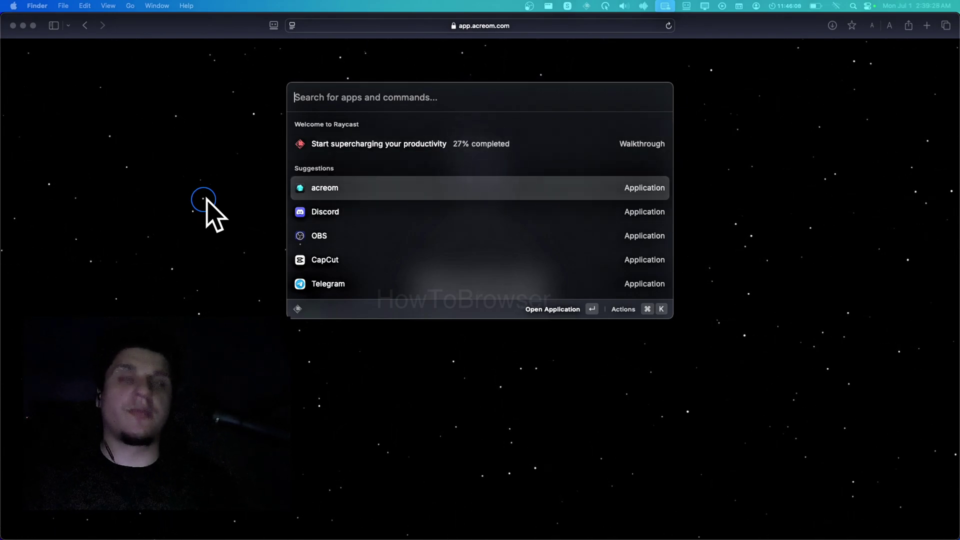
{"action": "key", "text": "Return"}
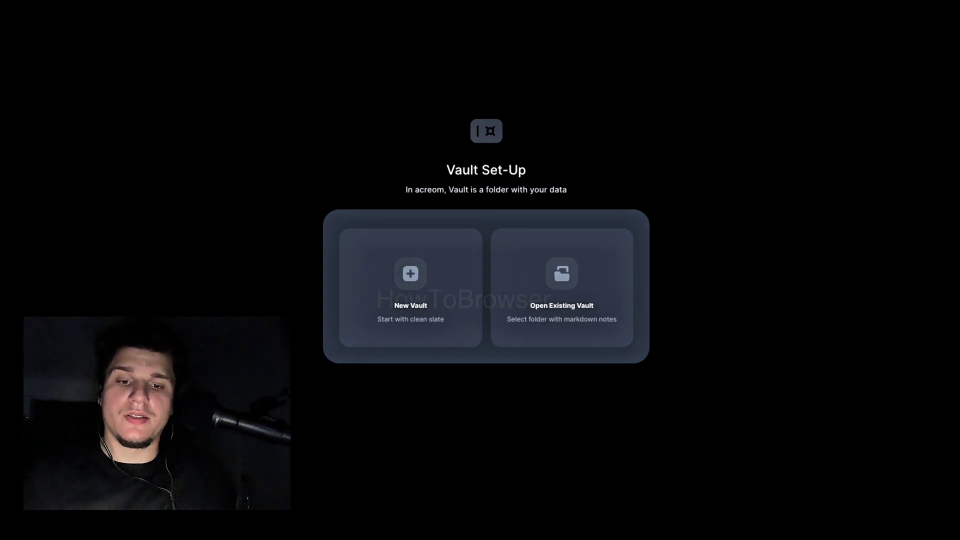
{"action": "left_click_drag", "start_coordinate": [30, 195], "coordinate": [215, 79]}
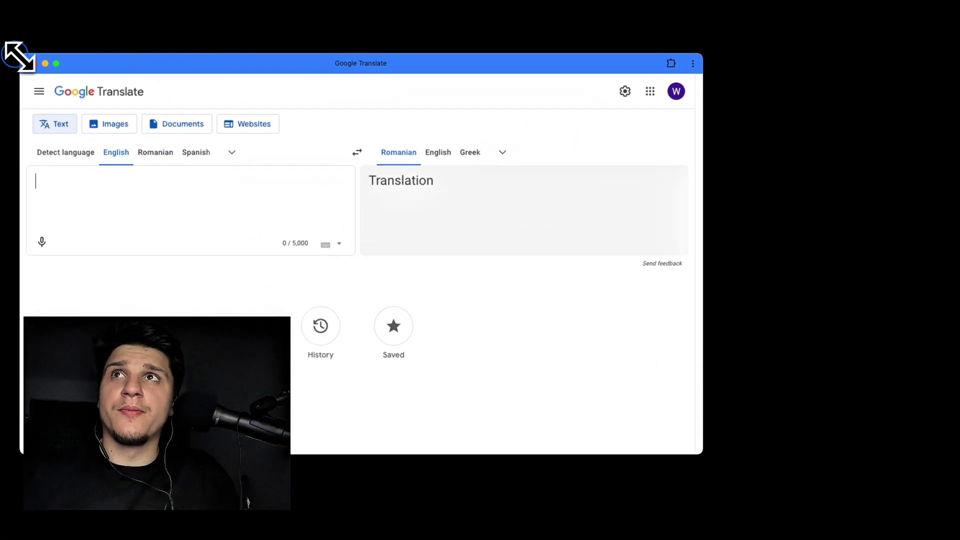
{"action": "left_click_drag", "start_coordinate": [19, 53], "coordinate": [318, 231]}
{"action": "left_click", "coordinate": [403, 377]}
{"action": "left_click_drag", "start_coordinate": [472, 262], "coordinate": [750, 259]}
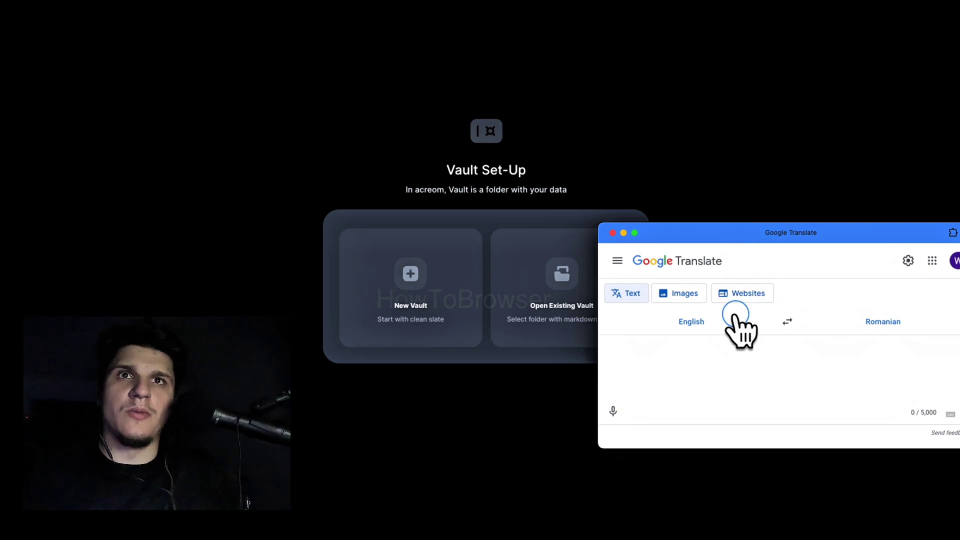
{"action": "type", "text": "slate"}
{"action": "left_click", "coordinate": [723, 388]}
{"action": "scroll", "coordinate": [713, 385], "scroll_direction": "down", "scroll_amount": 1}
{"action": "scroll", "coordinate": [713, 385], "scroll_direction": "down", "scroll_amount": 4}
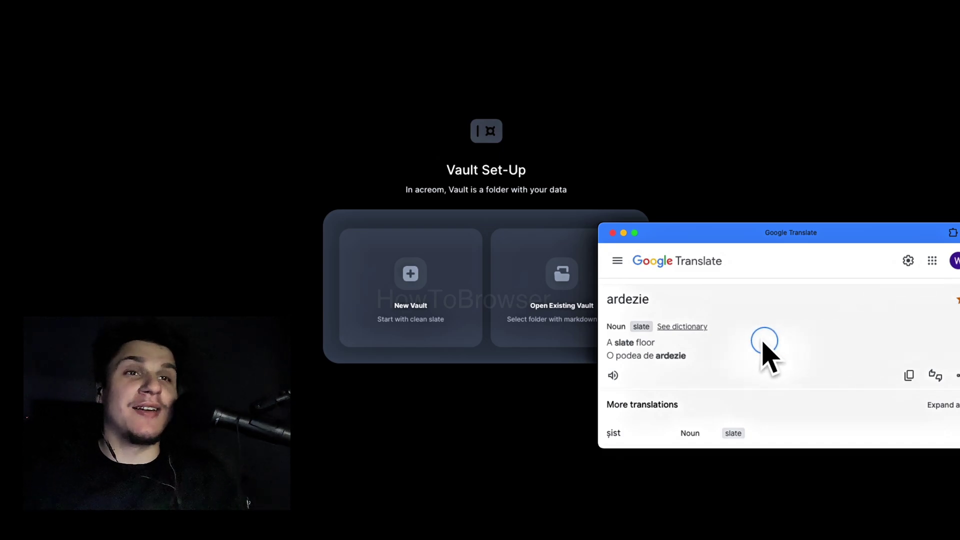
{"action": "scroll", "coordinate": [764, 345], "scroll_direction": "down", "scroll_amount": 3}
{"action": "scroll", "coordinate": [769, 356], "scroll_direction": "down", "scroll_amount": 5}
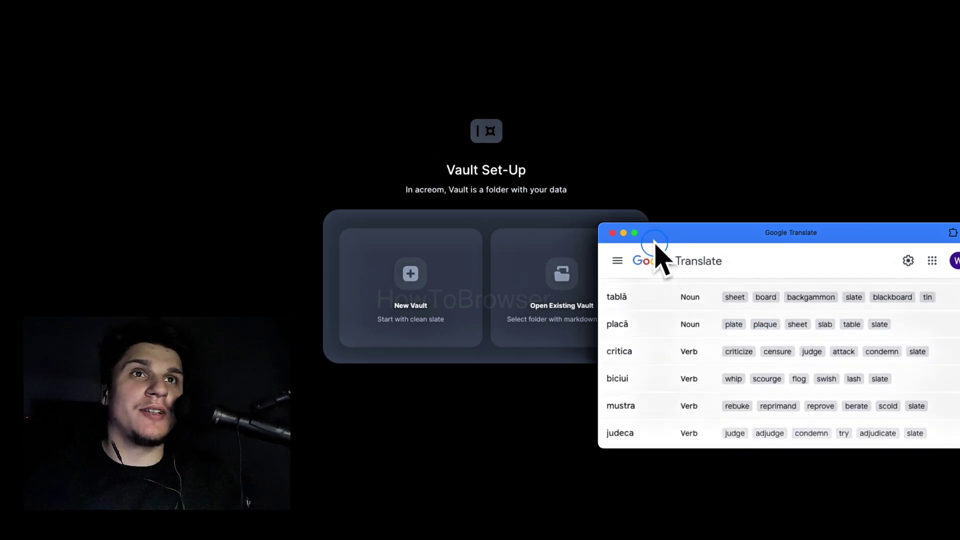
{"action": "left_click", "coordinate": [613, 233]}
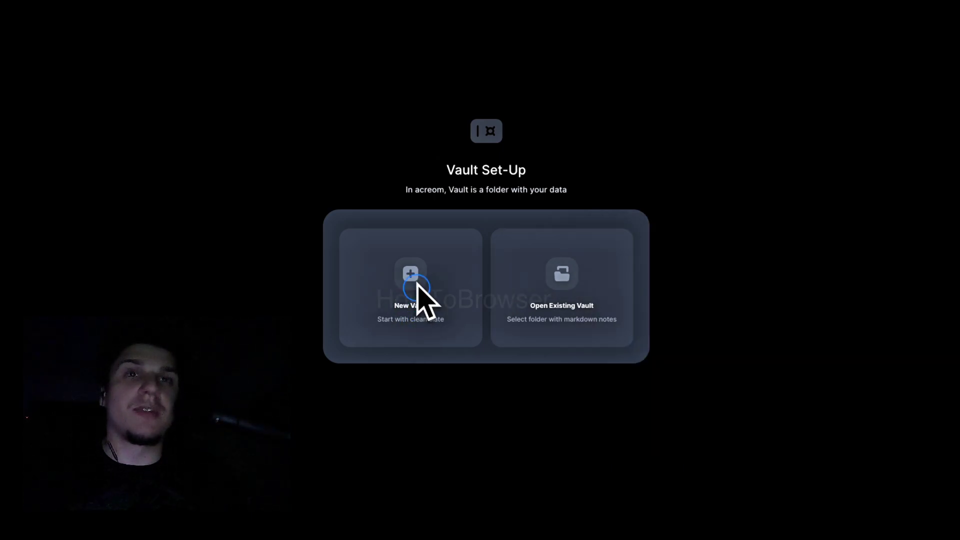
Create a vault named Project in Documents without cloud sync, skipping integrations.
{"action": "left_click", "coordinate": [419, 296]}
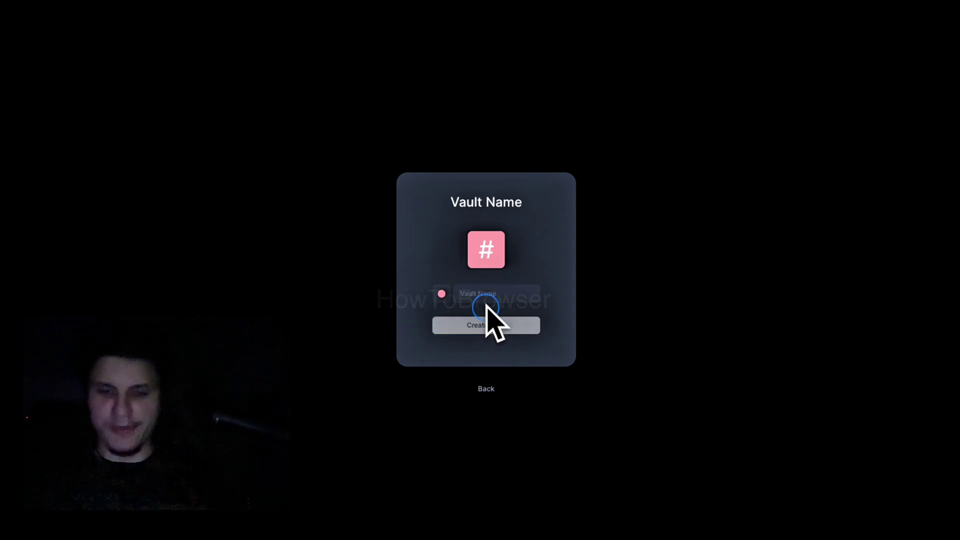
{"action": "type", "text": "Project"}
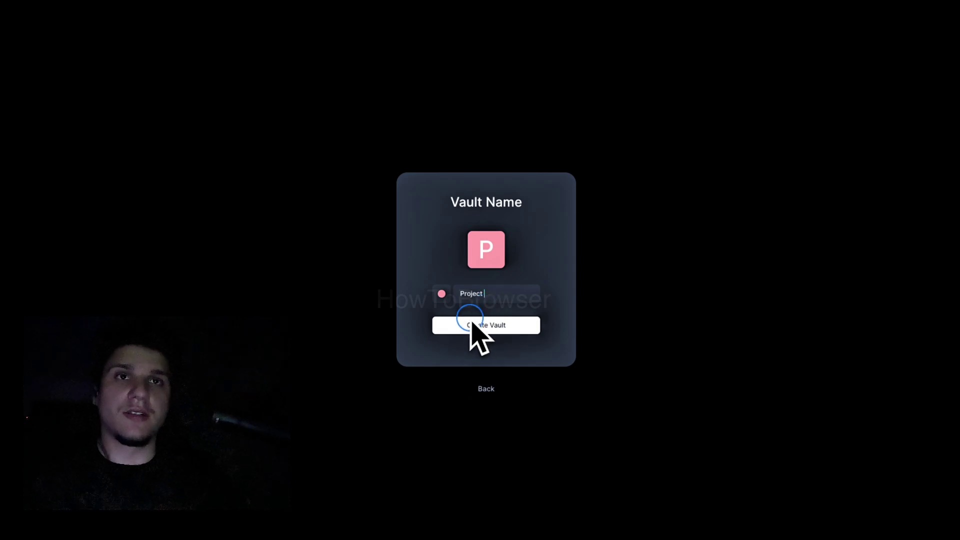
{"action": "left_click", "coordinate": [472, 325]}
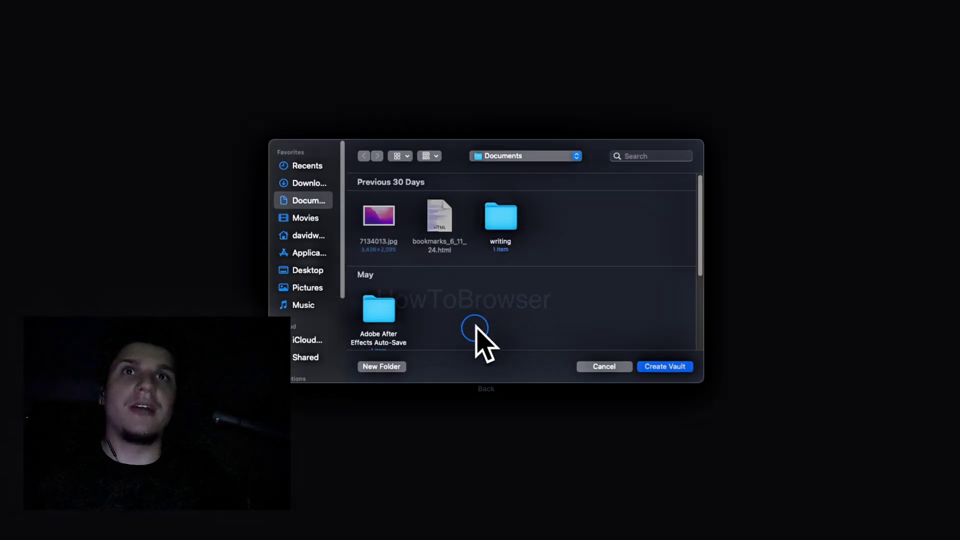
{"action": "left_click", "coordinate": [665, 367]}
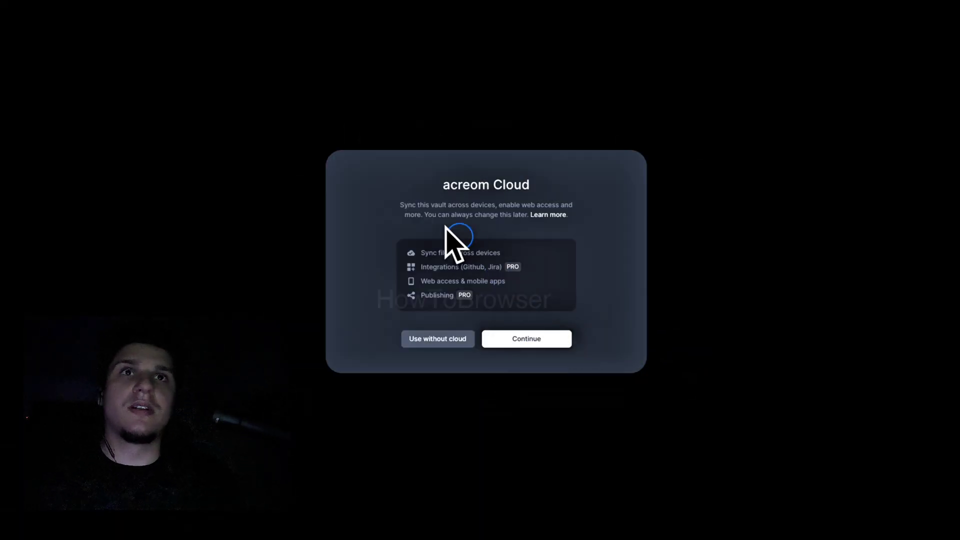
{"action": "left_click", "coordinate": [455, 343]}
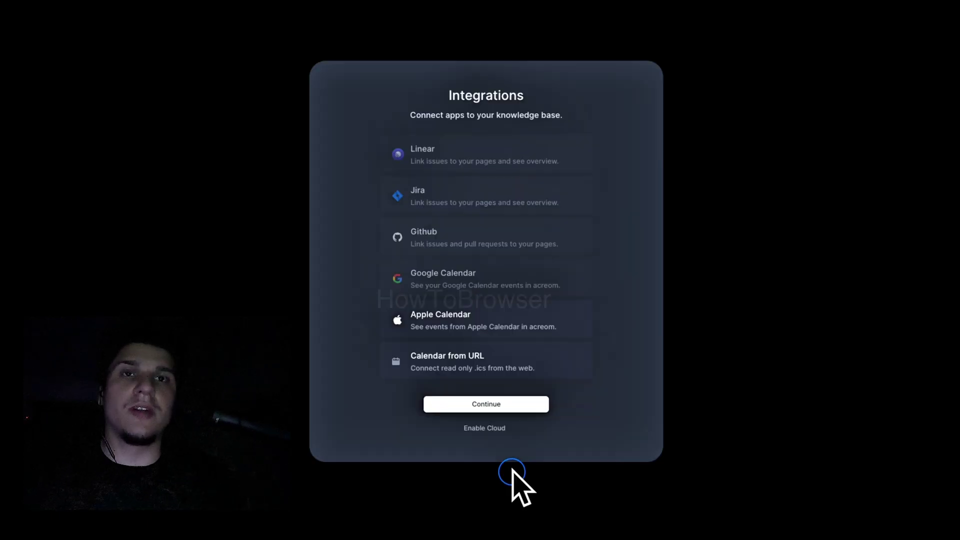
{"action": "left_click", "coordinate": [503, 406]}
Dismiss the free PRO notice and delete the welcome text from the Jul 1, 2024 daily page.
{"action": "left_click", "coordinate": [442, 240]}
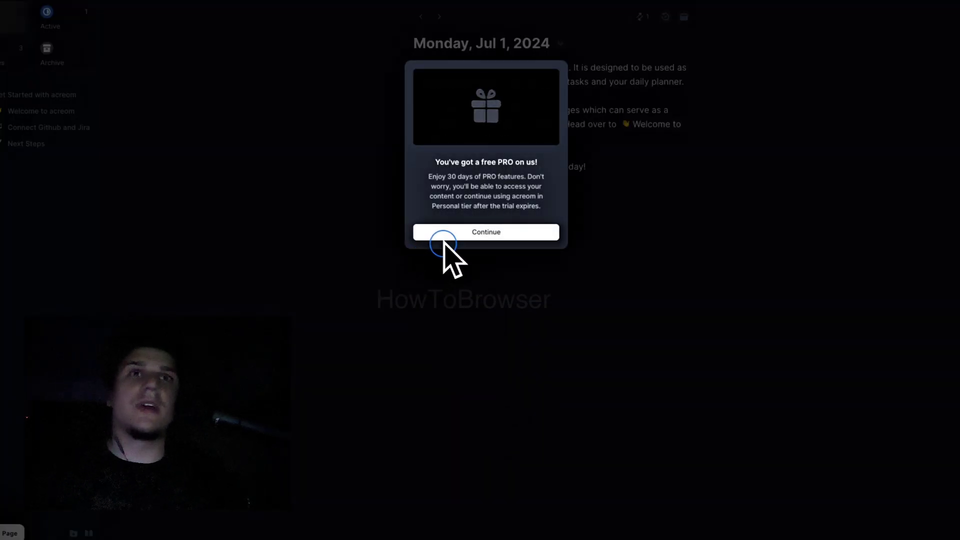
{"action": "left_click", "coordinate": [522, 229]}
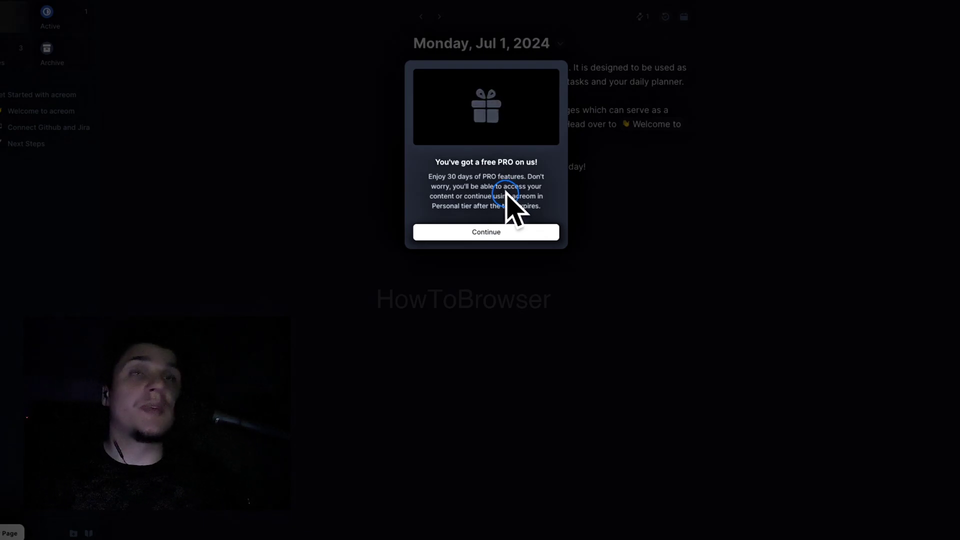
{"action": "left_click", "coordinate": [488, 231]}
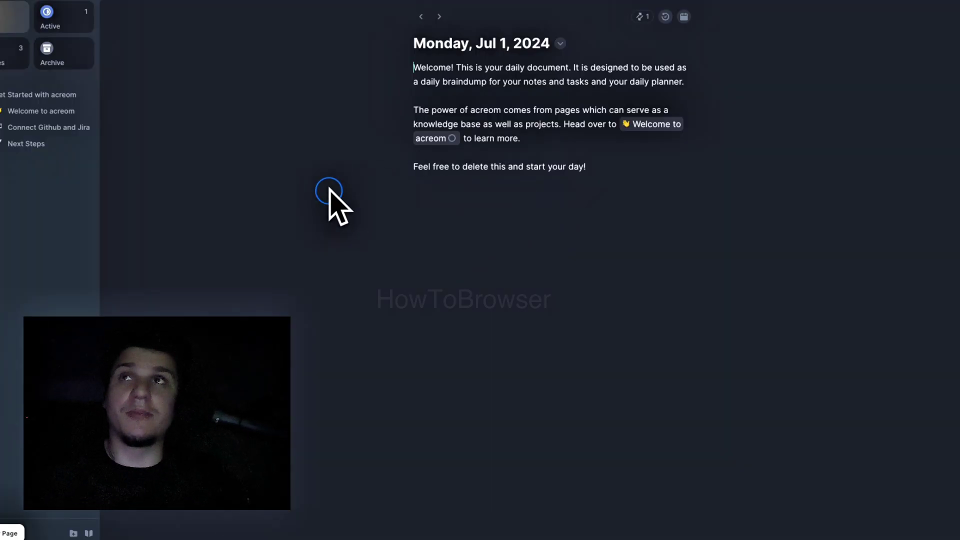
{"action": "left_click_drag", "start_coordinate": [656, 172], "coordinate": [365, 58]}
{"action": "key", "text": "BackSpace"}
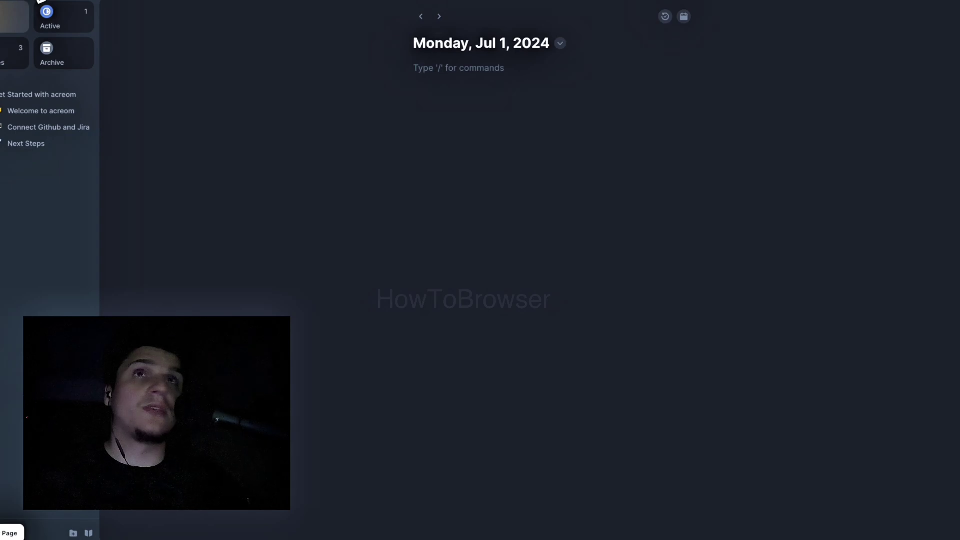
In Appearance settings, choose the Light theme, Wide content width and a purple accent colour.
{"action": "left_click", "coordinate": [41, 2]}
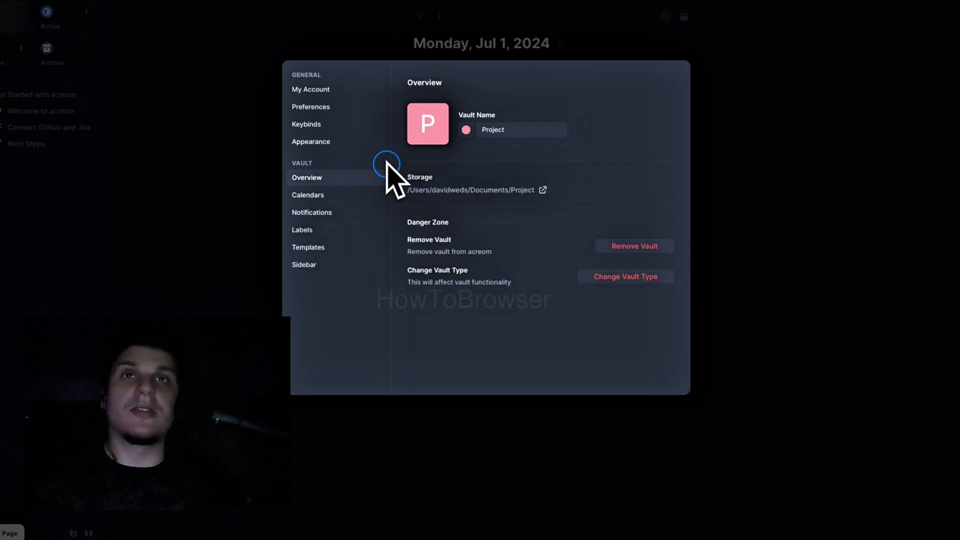
{"action": "left_click", "coordinate": [331, 144]}
{"action": "left_click", "coordinate": [514, 186]}
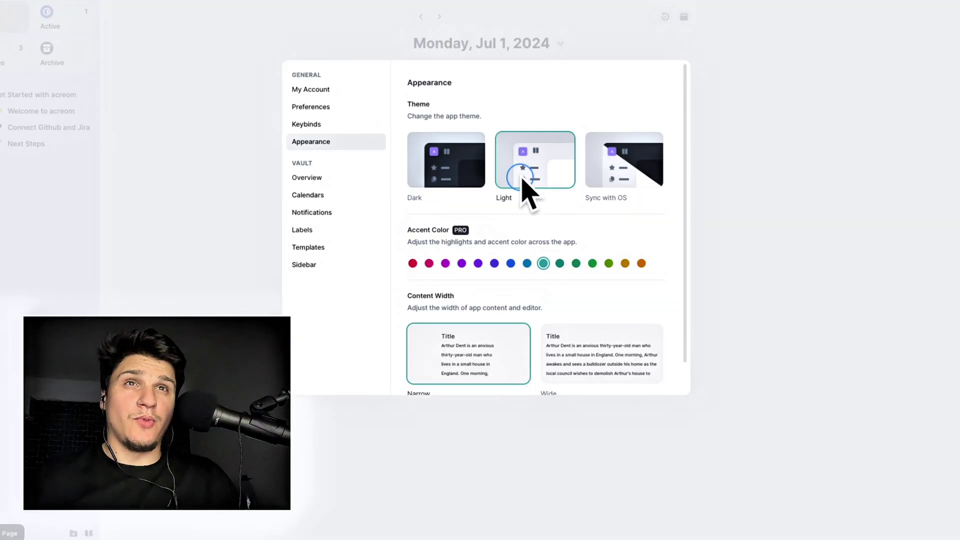
{"action": "scroll", "coordinate": [529, 215], "scroll_direction": "down", "scroll_amount": 1}
{"action": "left_click", "coordinate": [574, 311]}
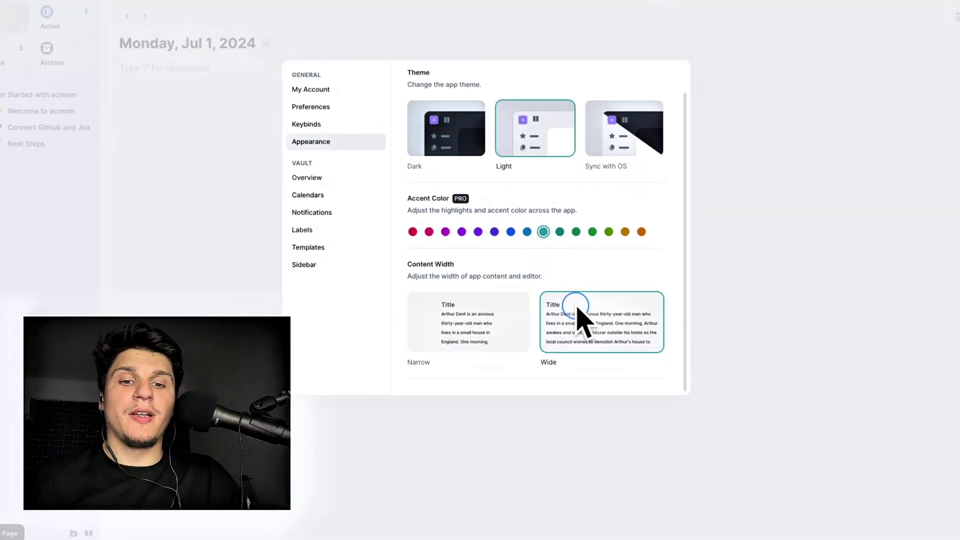
{"action": "left_click", "coordinate": [540, 202]}
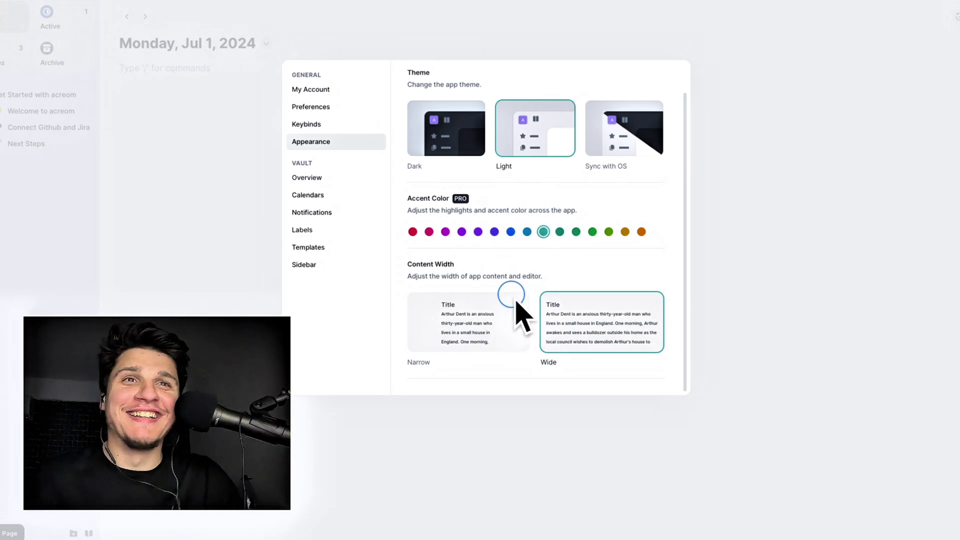
{"action": "left_click", "coordinate": [429, 232]}
{"action": "left_click", "coordinate": [461, 232]}
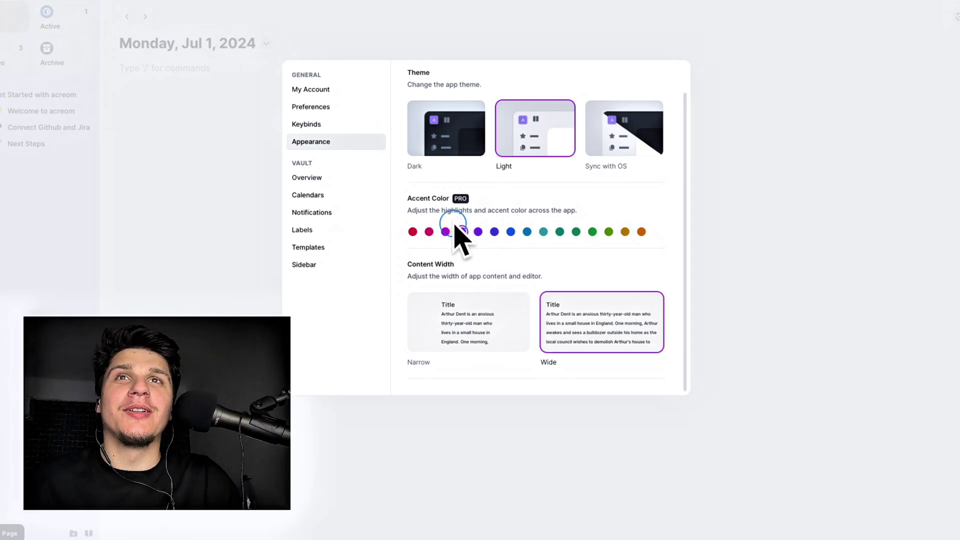
{"action": "left_click", "coordinate": [342, 126]}
Review the Preferences, Overview, Calendars, Notifications and Templates settings, then go to the empty Templates page.
{"action": "left_click", "coordinate": [343, 142]}
{"action": "left_click", "coordinate": [343, 112]}
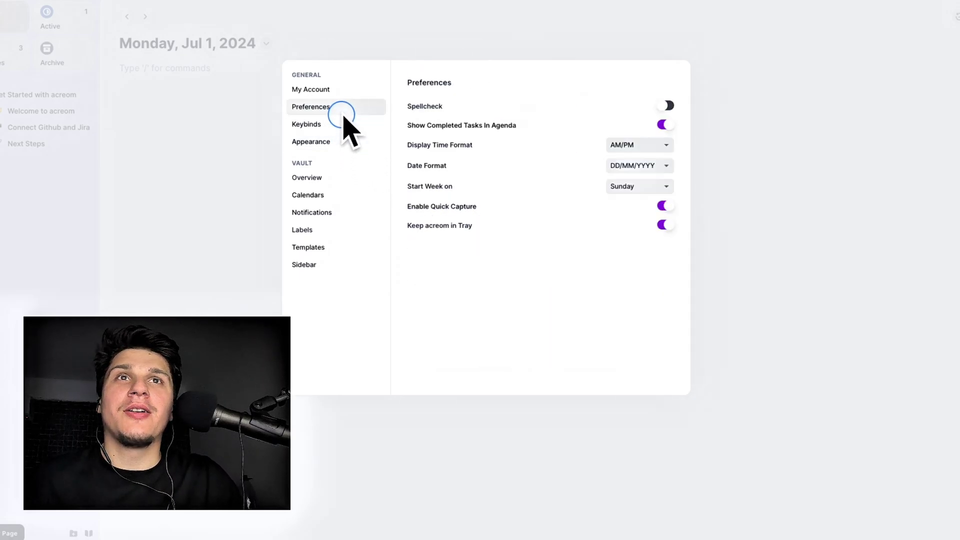
{"action": "left_click", "coordinate": [352, 181]}
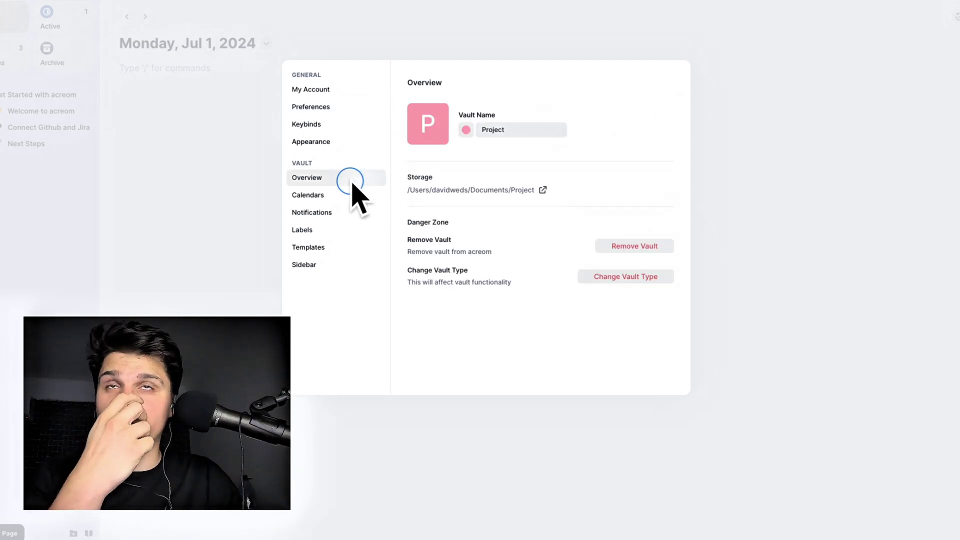
{"action": "left_click", "coordinate": [353, 194]}
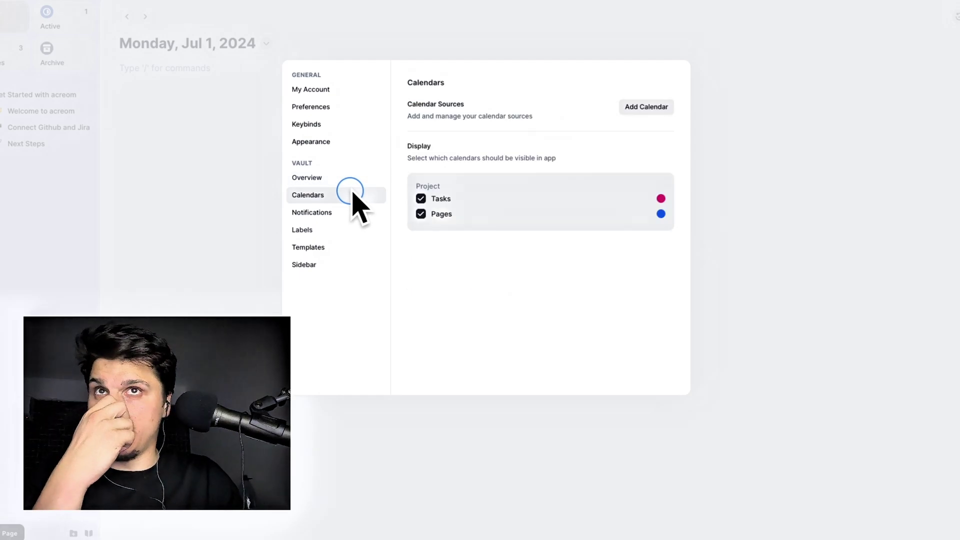
{"action": "left_click", "coordinate": [347, 212]}
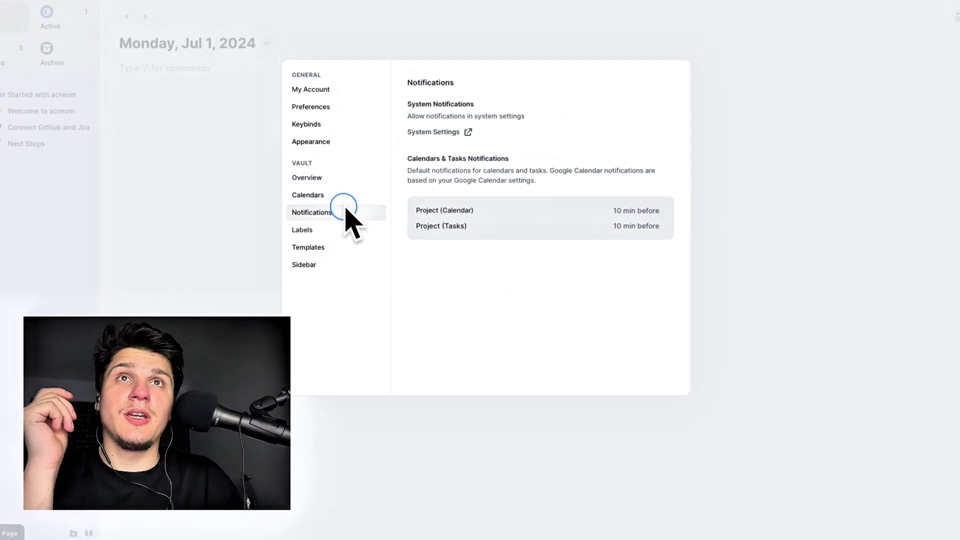
{"action": "left_click", "coordinate": [342, 254]}
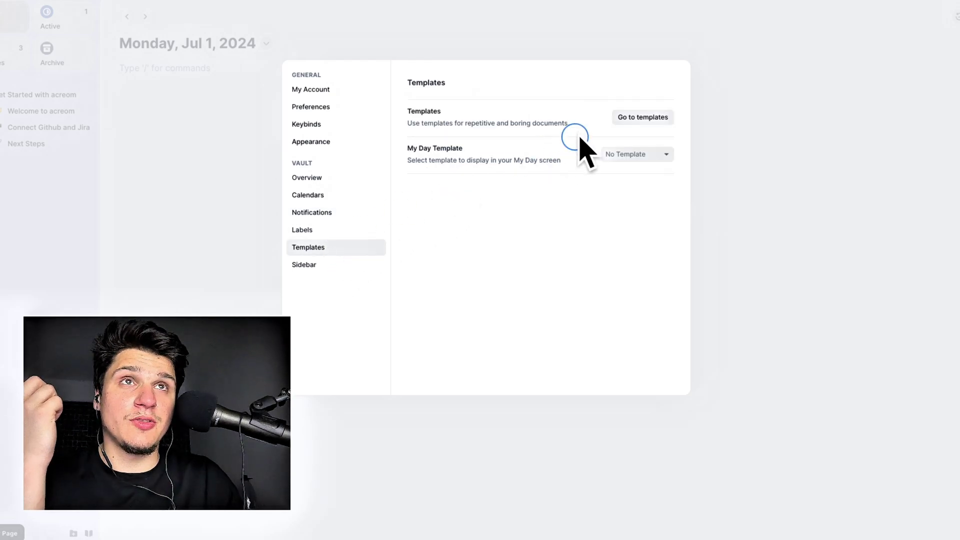
{"action": "left_click", "coordinate": [626, 118]}
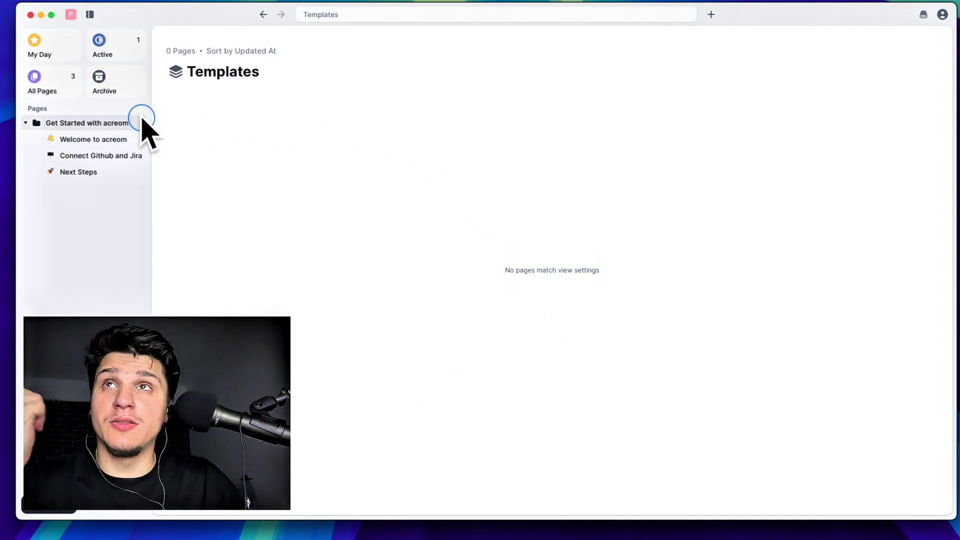
Visit My Day, Active and All Pages, then add a new blank page.
{"action": "left_click", "coordinate": [45, 50]}
{"action": "left_click", "coordinate": [104, 51]}
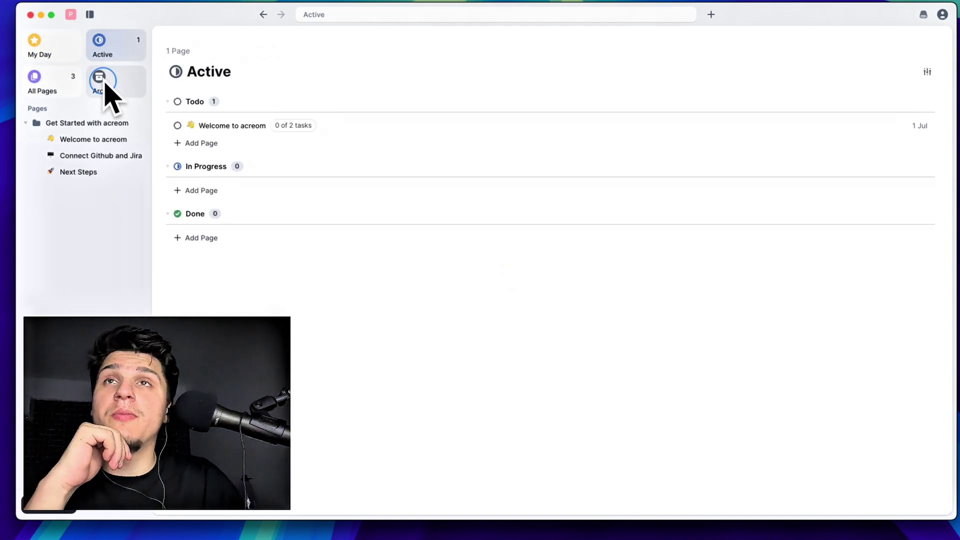
{"action": "left_click", "coordinate": [52, 94]}
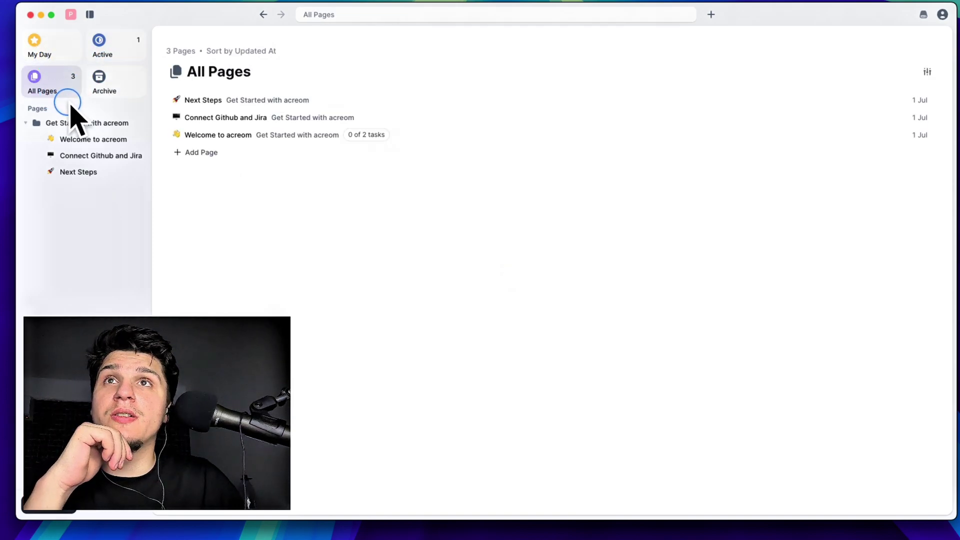
{"action": "left_click", "coordinate": [41, 510]}
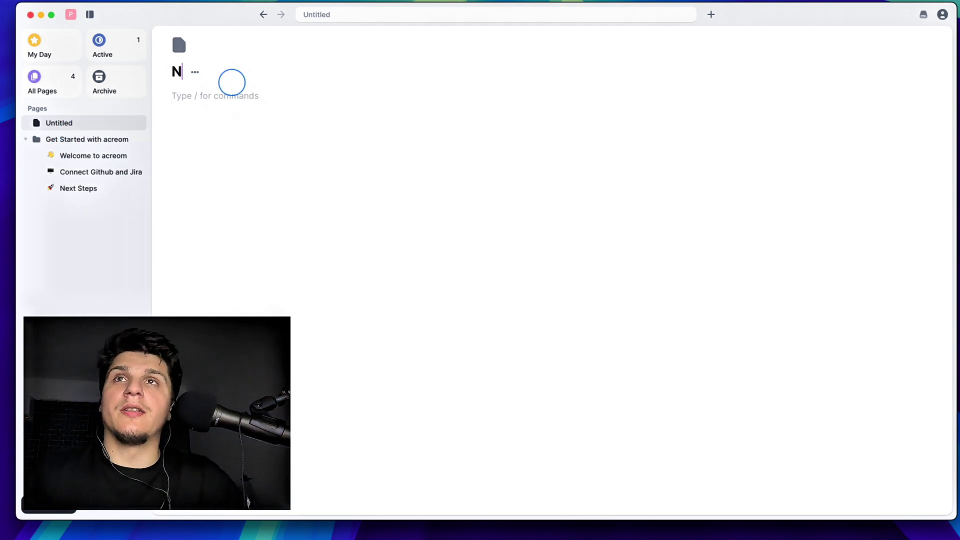
Title the page 'What are the pros and conts of Acreom?' and start a slash command in its body.
{"action": "key", "text": "BackSpace"}
{"action": "type", "text": "how"}
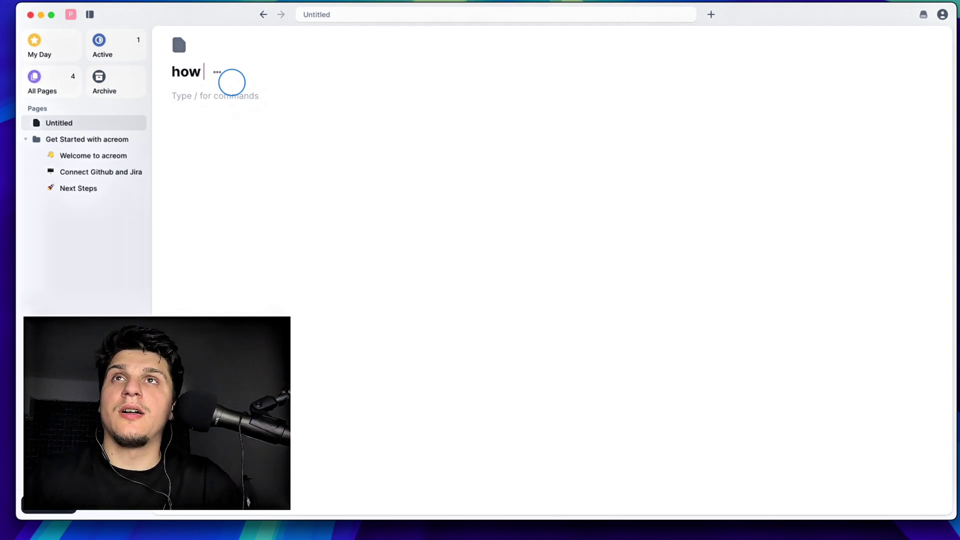
{"action": "type", "text": " to"}
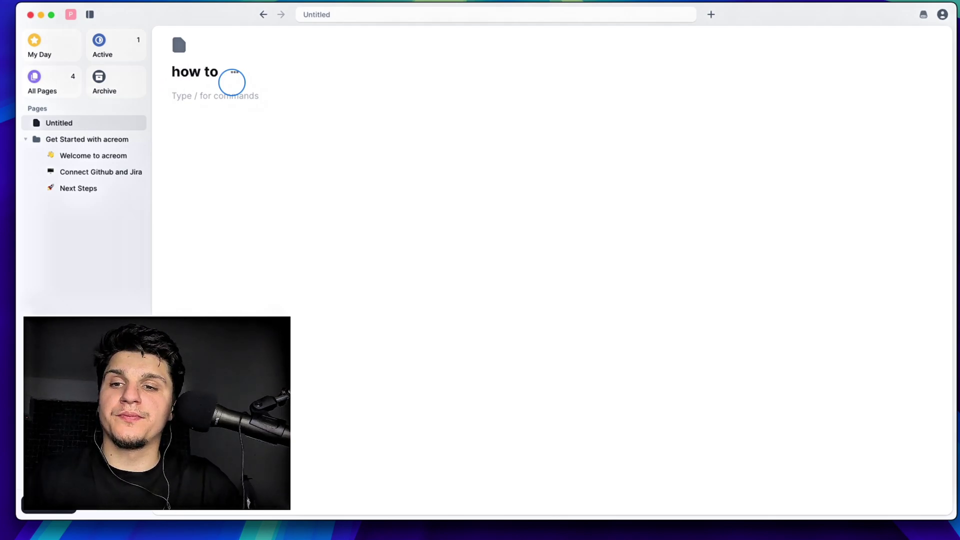
{"action": "key", "text": "BackSpace"}
{"action": "key", "text": "BackSpace"}
{"action": "key", "text": "BackSpace"}
{"action": "key", "text": "BackSpace"}
{"action": "key", "text": "BackSpace"}
{"action": "key", "text": "BackSpace"}
{"action": "key", "text": "BackSpace"}
{"action": "type", "text": "wHAT AR"}
{"action": "key", "text": "BackSpace"}
{"action": "key", "text": "BackSpace"}
{"action": "key", "text": "BackSpace"}
{"action": "key", "text": "BackSpace"}
{"action": "key", "text": "BackSpace"}
{"action": "key", "text": "BackSpace"}
{"action": "key", "text": "BackSpace"}
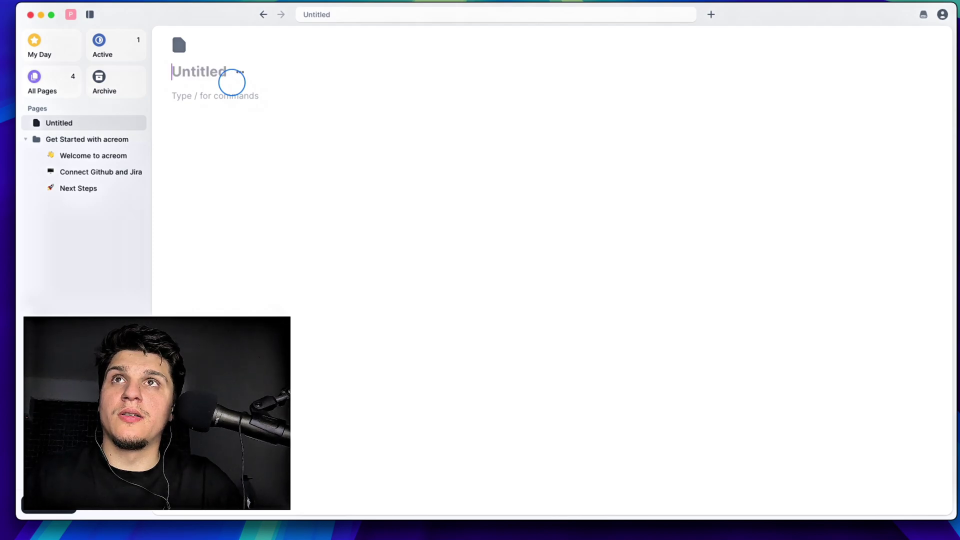
{"action": "type", "text": "What are the pros and conts of Acreom?"}
{"action": "key", "text": "Return"}
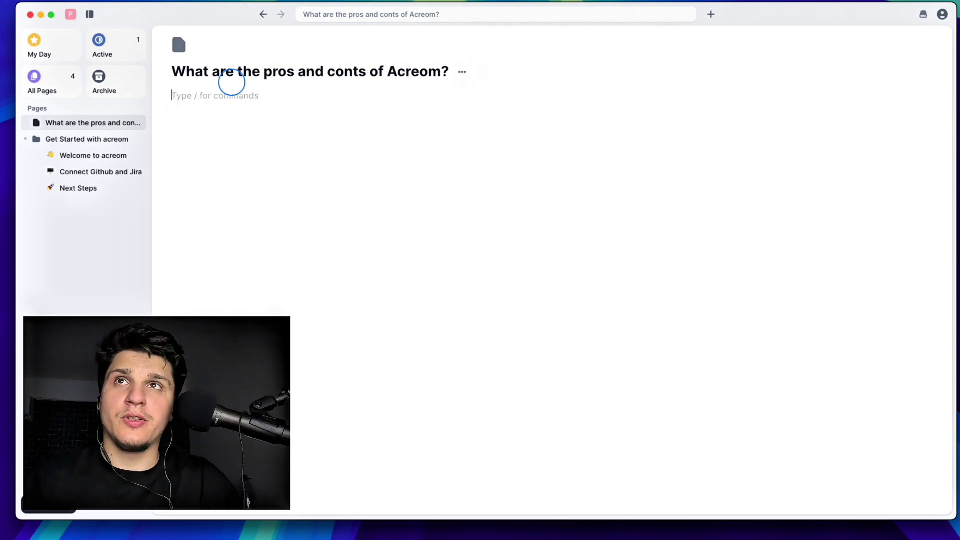
{"action": "type", "text": "/"}
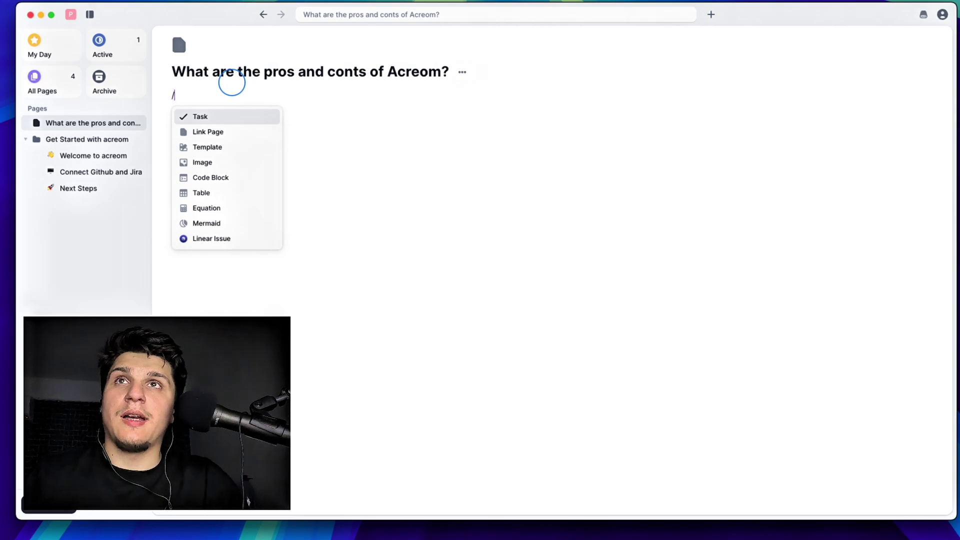
Add a task reading 'i NEED to look at the wall'.
{"action": "key", "text": "Return"}
{"action": "type", "text": "i NEED to"}
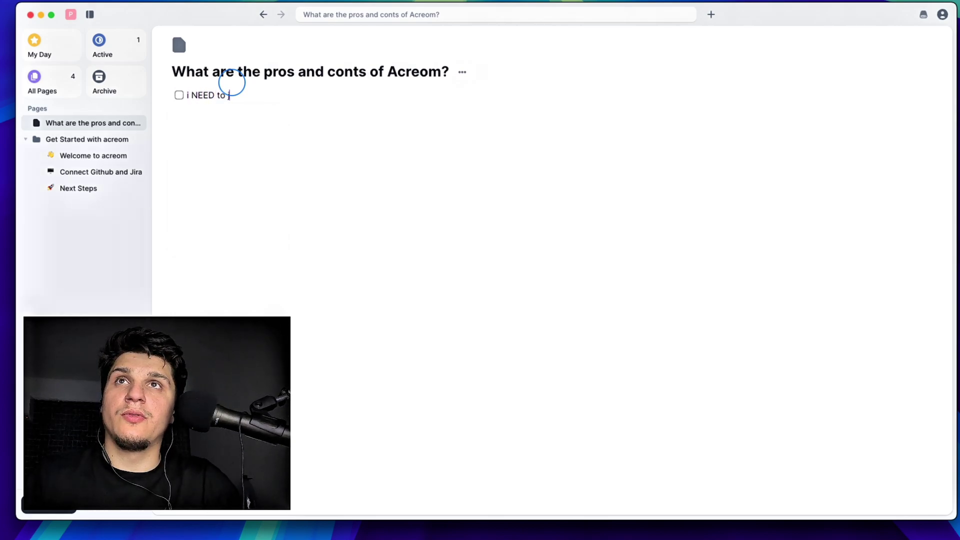
{"action": "type", "text": " look the"}
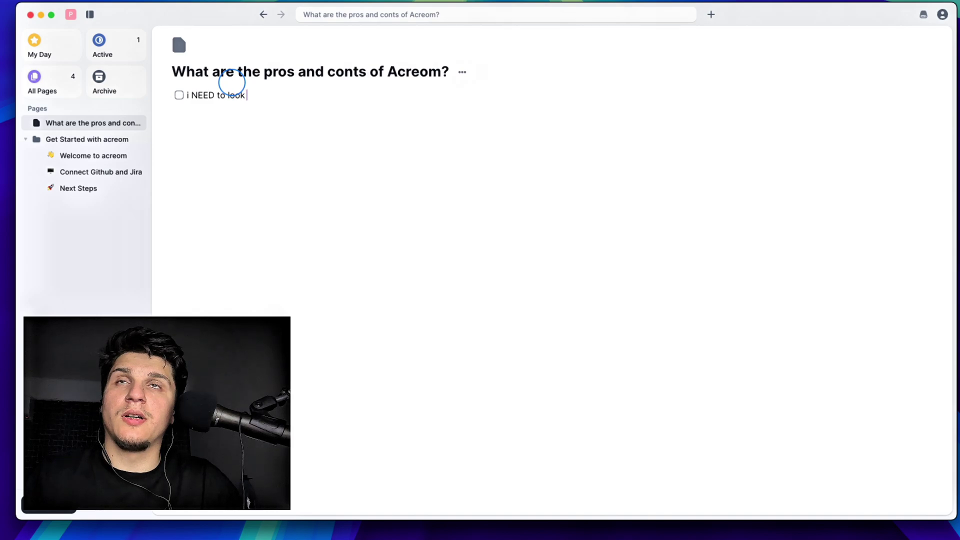
{"action": "key", "text": "BackSpace"}
{"action": "key", "text": "BackSpace"}
{"action": "key", "text": "BackSpace"}
{"action": "key", "text": "BackSpace"}
{"action": "type", "text": "a"}
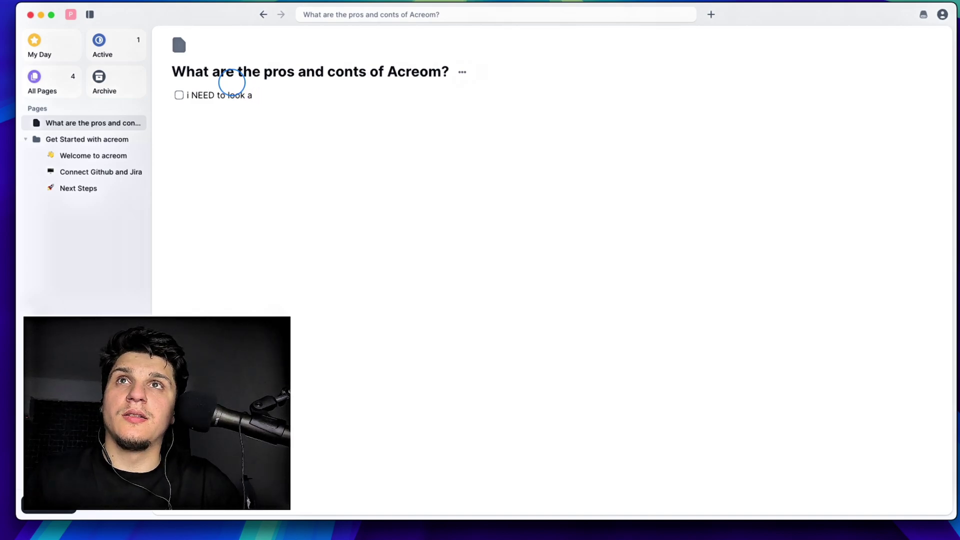
{"action": "type", "text": " tt the wall"}
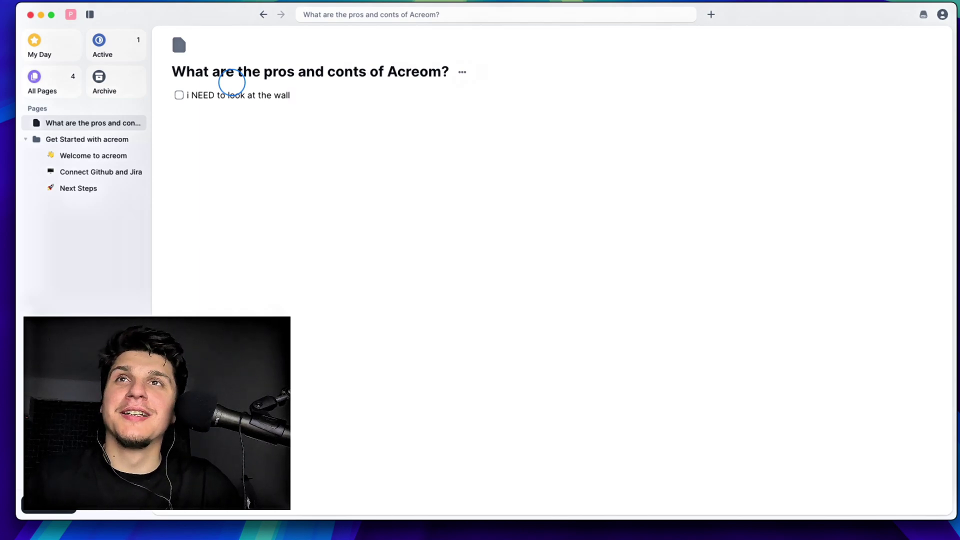
On a new line below the task, type '/' and browse the block menu without inserting anything.
{"action": "key", "text": "Return"}
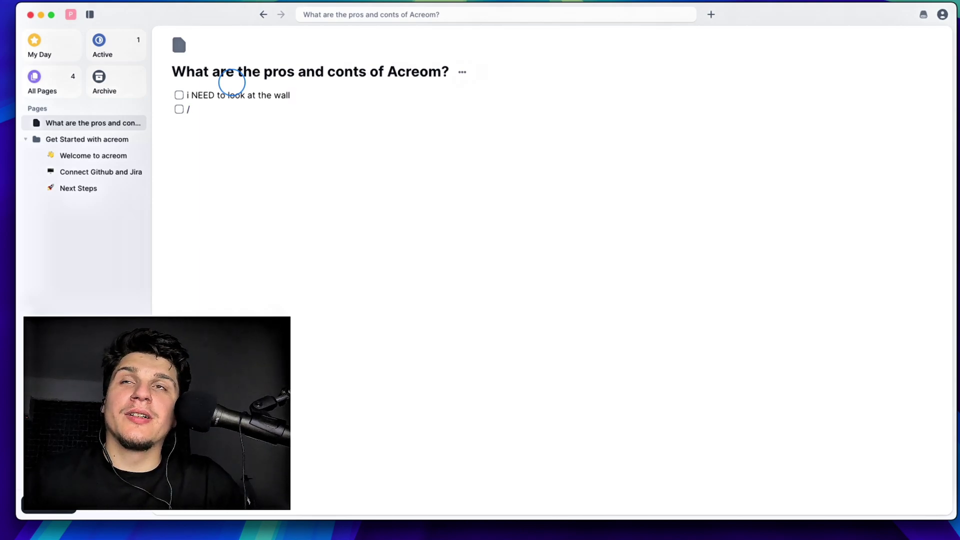
{"action": "key", "text": "BackSpace"}
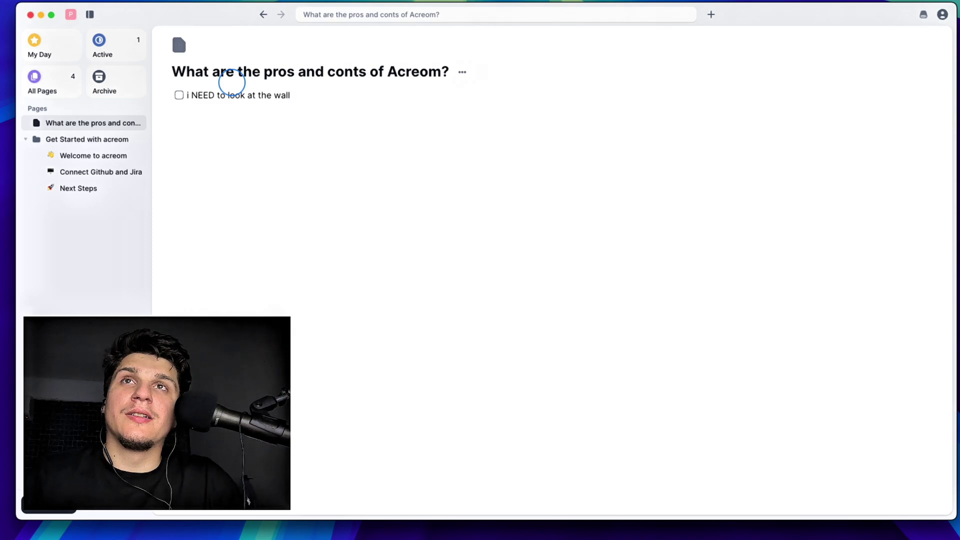
{"action": "key", "text": "Return"}
{"action": "key", "text": "Return"}
{"action": "type", "text": "/"}
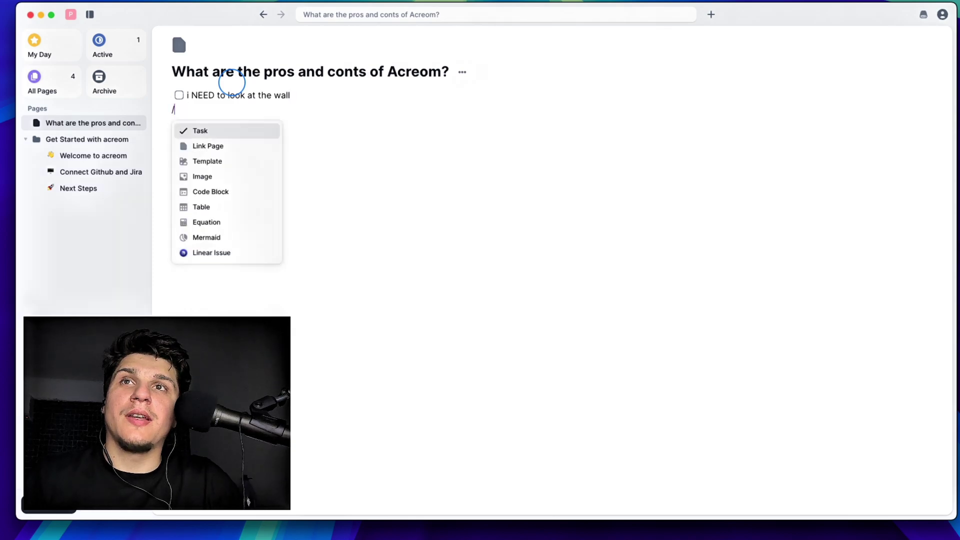
{"action": "key", "text": "Down"}
{"action": "key", "text": "Down"}
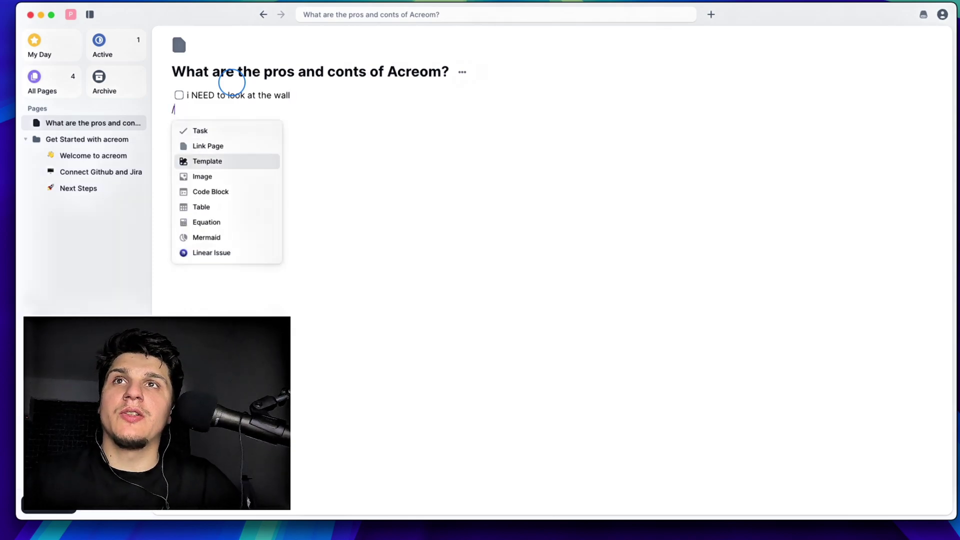
{"action": "key", "text": "Down"}
{"action": "key", "text": "Down"}
{"action": "key", "text": "Escape"}
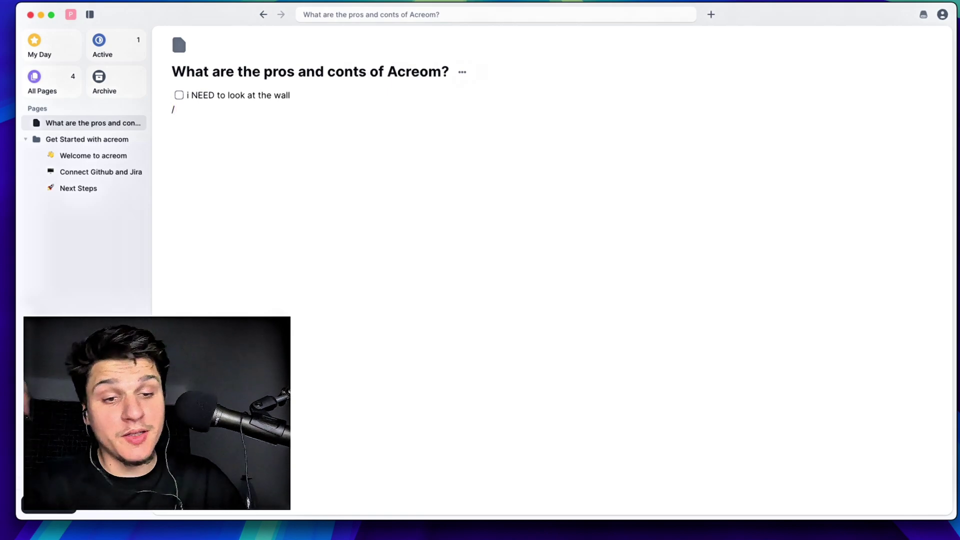
Add a new line reading 'cons' below the slash line.
{"action": "key", "text": "Return"}
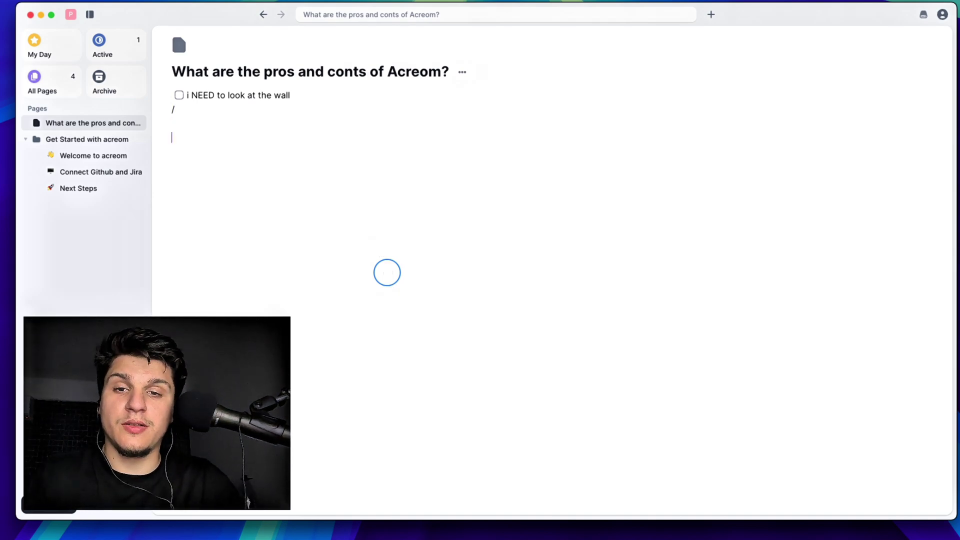
{"action": "type", "text": "con"}
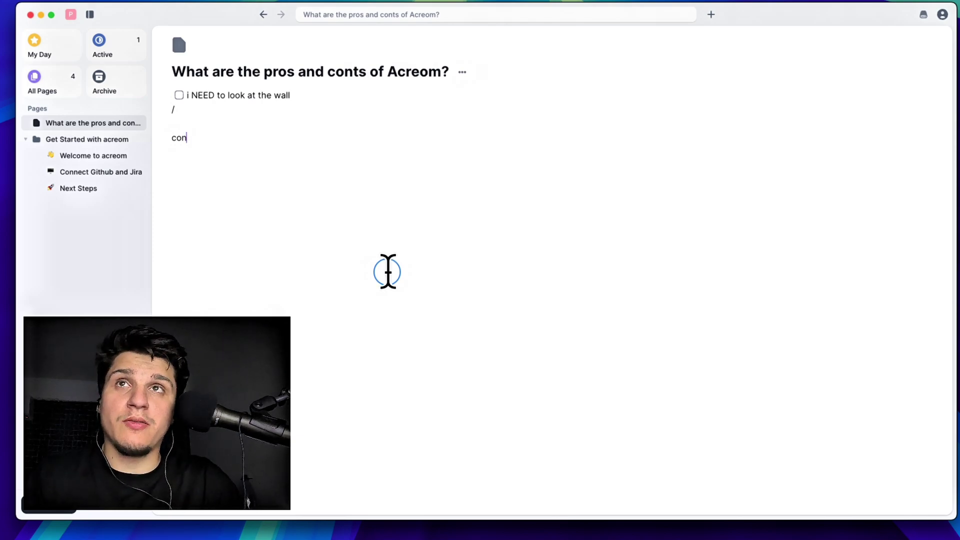
{"action": "type", "text": "s"}
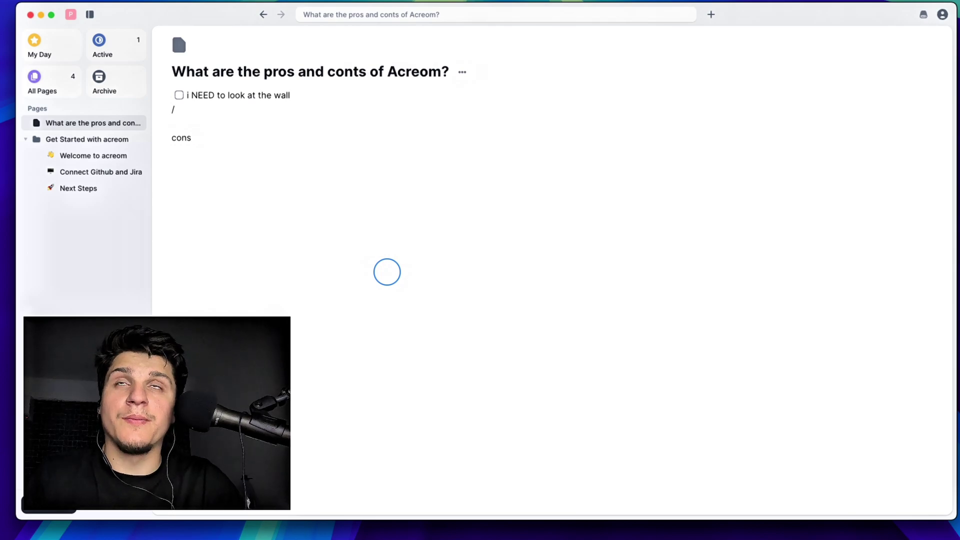
Dismiss the page search, leave an empty line above 'cons', and select the word.
{"action": "left_click", "coordinate": [420, 12]}
{"action": "left_click", "coordinate": [422, 149]}
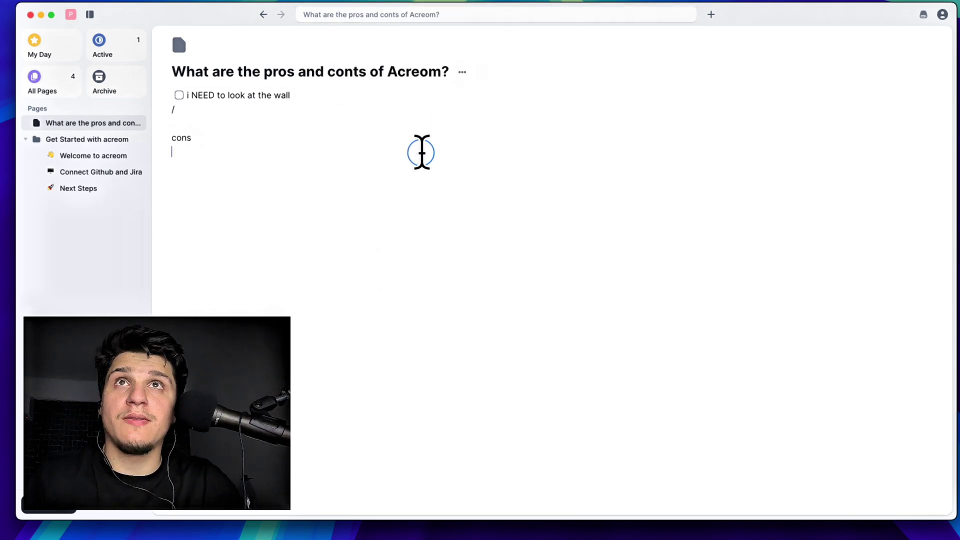
{"action": "left_click", "coordinate": [422, 19]}
{"action": "left_click", "coordinate": [375, 125]}
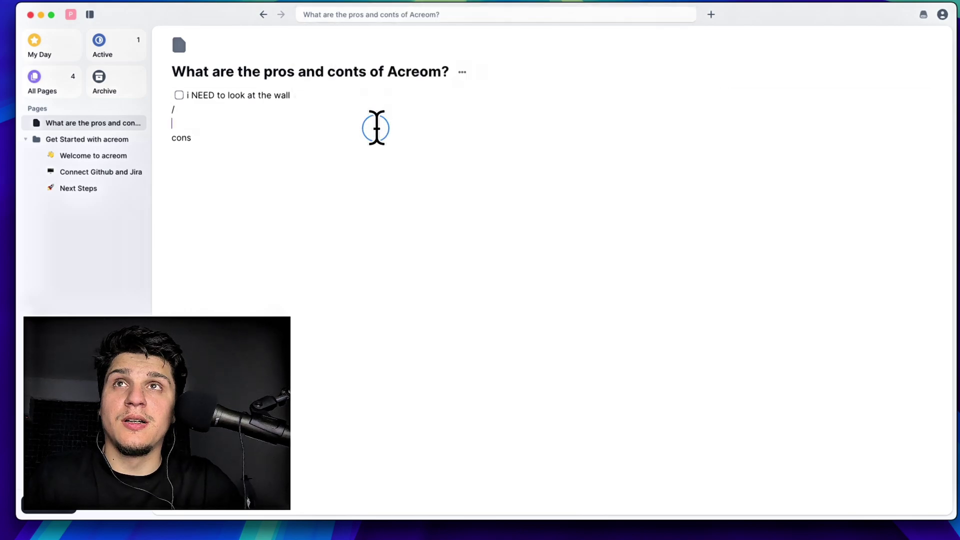
{"action": "double_click", "coordinate": [179, 138]}
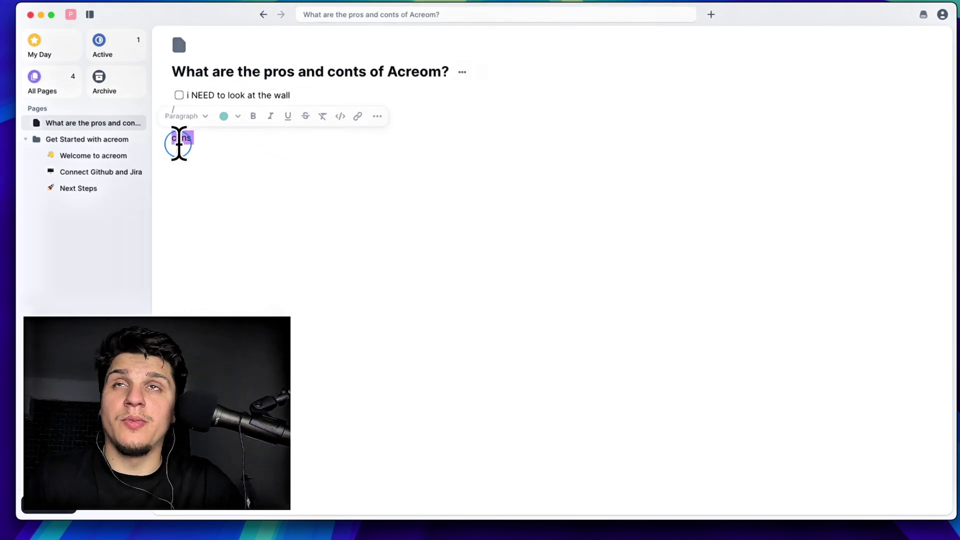
Try the extra formatting, link and cut/copy/paste options on 'cons'.
{"action": "left_click", "coordinate": [376, 117]}
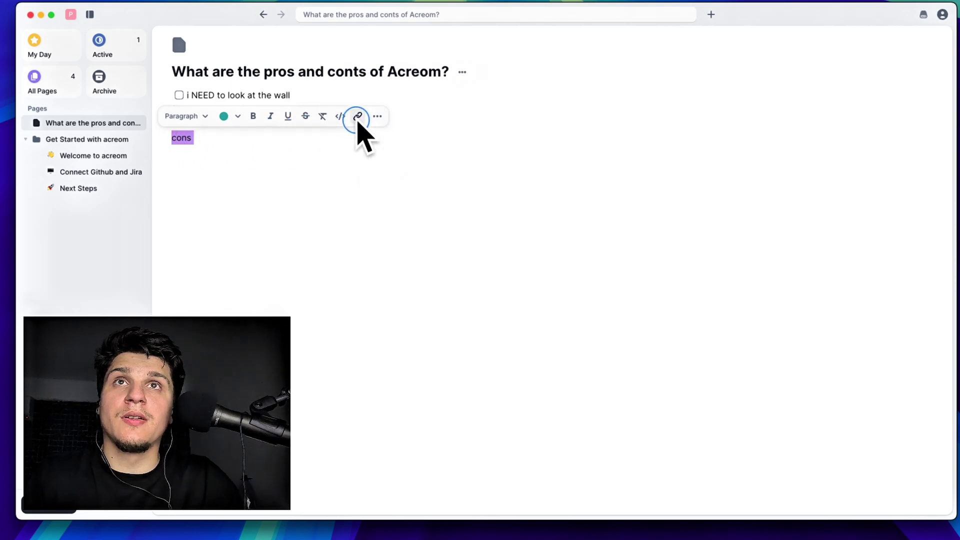
{"action": "left_click", "coordinate": [357, 117]}
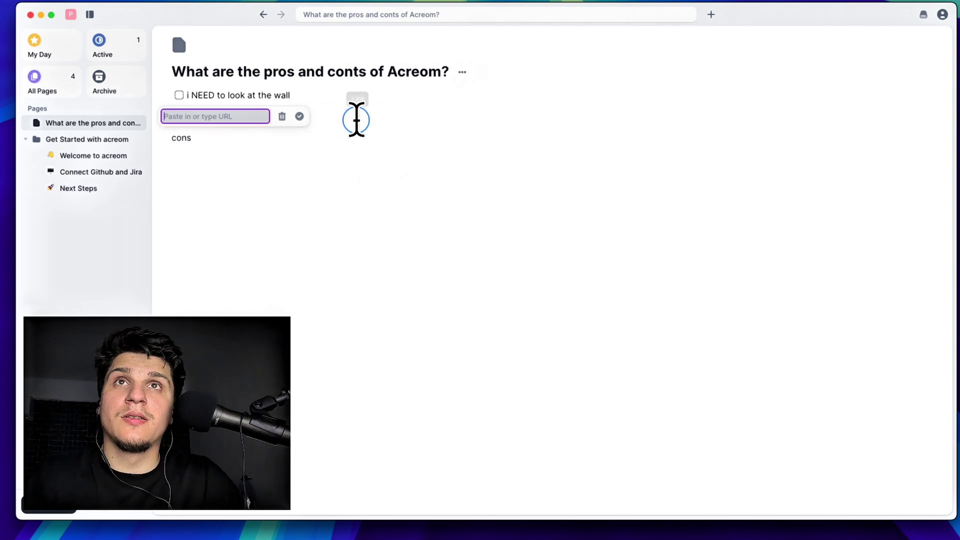
{"action": "right_click", "coordinate": [183, 138]}
{"action": "right_click", "coordinate": [179, 137]}
{"action": "left_click", "coordinate": [231, 143]}
Colour the word 'cons' dark blue and make it bold.
{"action": "double_click", "coordinate": [173, 136]}
{"action": "left_click", "coordinate": [196, 121]}
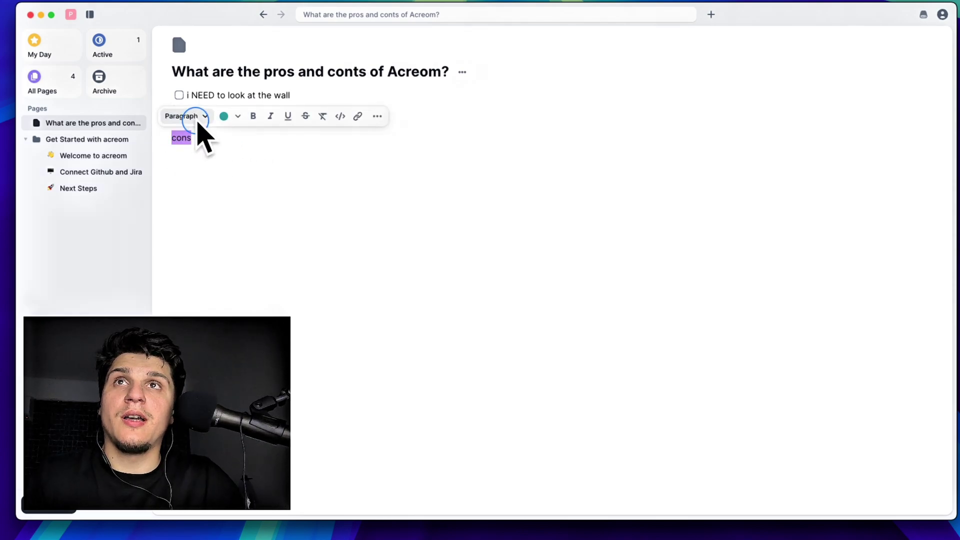
{"action": "left_click", "coordinate": [224, 127]}
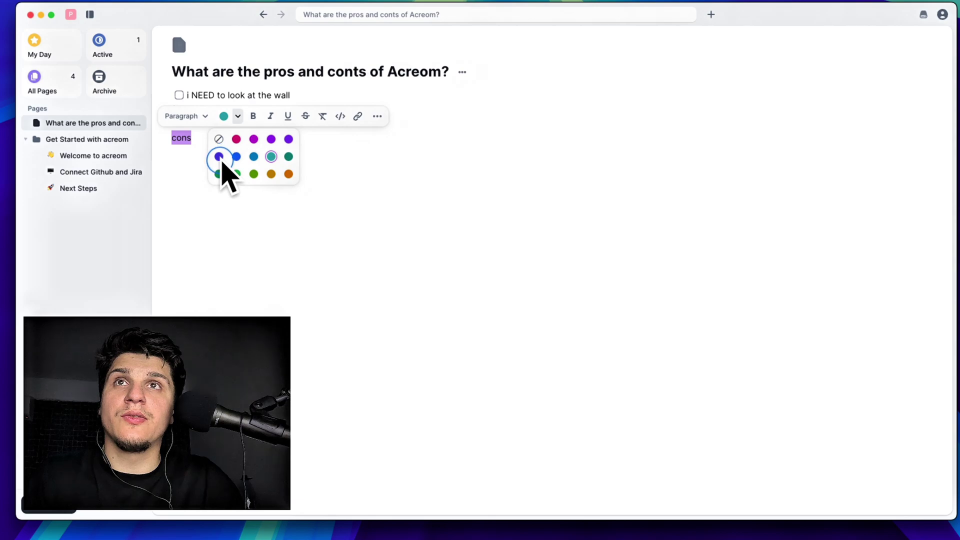
{"action": "left_click", "coordinate": [219, 156]}
{"action": "left_click", "coordinate": [253, 117]}
{"action": "left_click", "coordinate": [197, 145]}
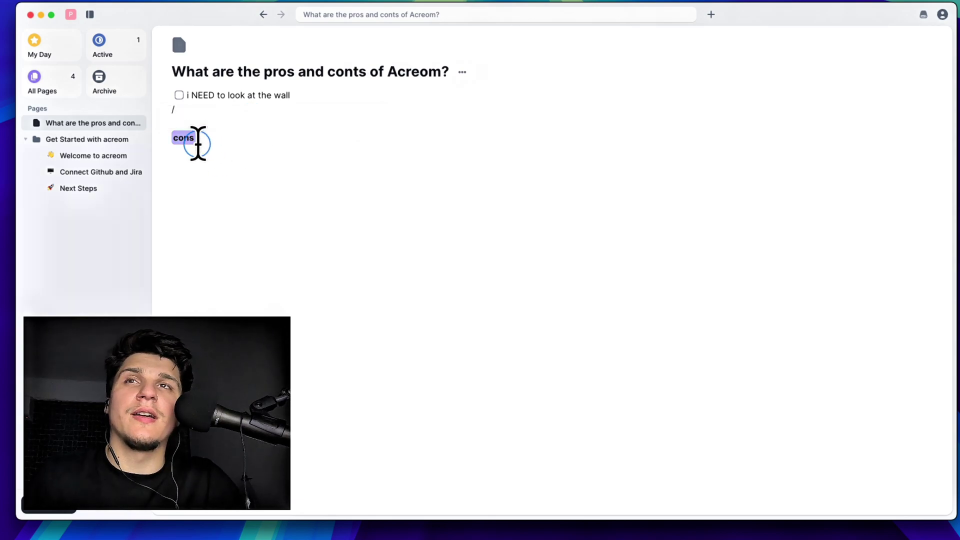
{"action": "double_click", "coordinate": [190, 148]}
Replace all page text with 'Cons' and format it as inline code.
{"action": "key", "text": "super+a"}
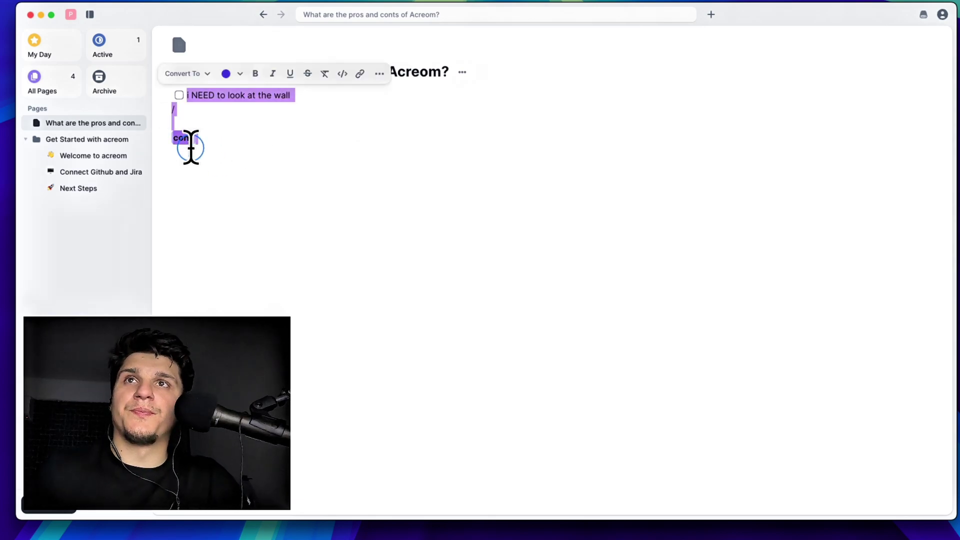
{"action": "type", "text": "CONTS"}
{"action": "key", "text": "BackSpace"}
{"action": "key", "text": "BackSpace"}
{"action": "key", "text": "BackSpace"}
{"action": "key", "text": "BackSpace"}
{"action": "key", "text": "BackSpace"}
{"action": "key", "text": "BackSpace"}
{"action": "type", "text": "Conts"}
{"action": "key", "text": "BackSpace"}
{"action": "key", "text": "BackSpace"}
{"action": "type", "text": "s"}
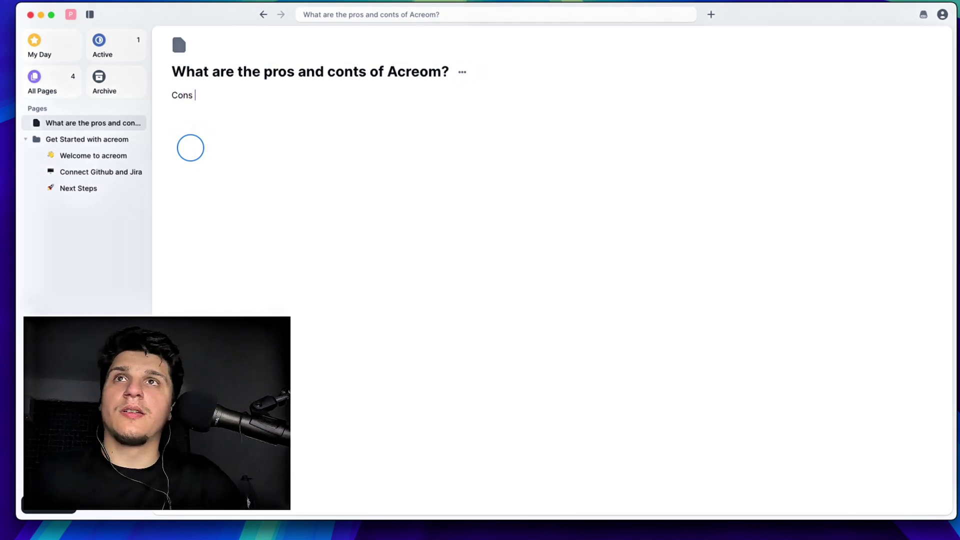
{"action": "double_click", "coordinate": [181, 94]}
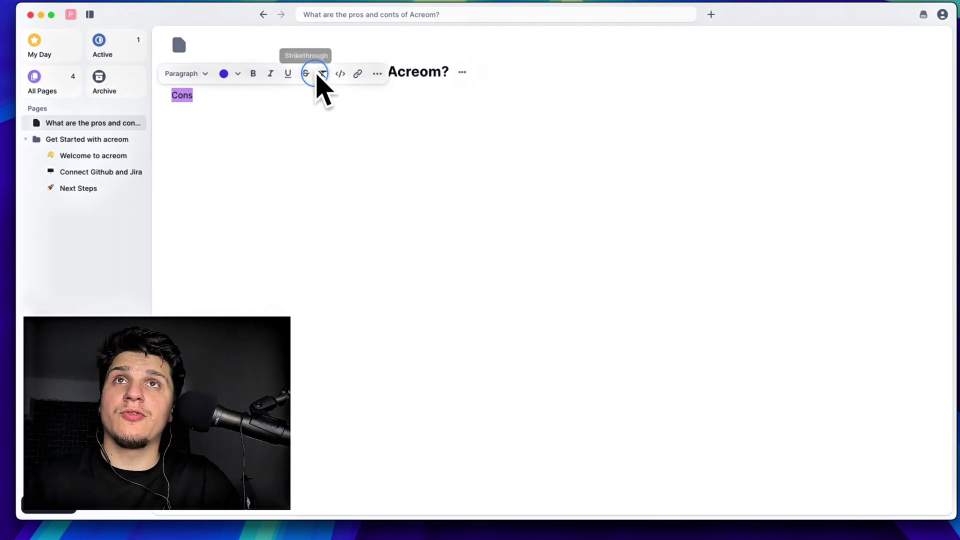
{"action": "left_click", "coordinate": [339, 75]}
{"action": "left_click", "coordinate": [267, 99]}
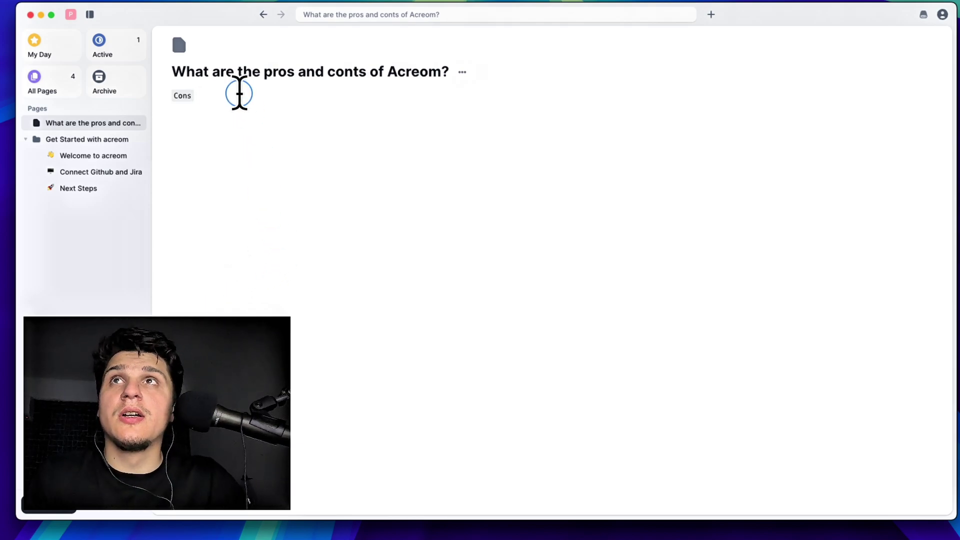
Try the appearance settings: content width narrow then wide, and theme system, light, dark, light.
{"action": "left_click", "coordinate": [132, 20]}
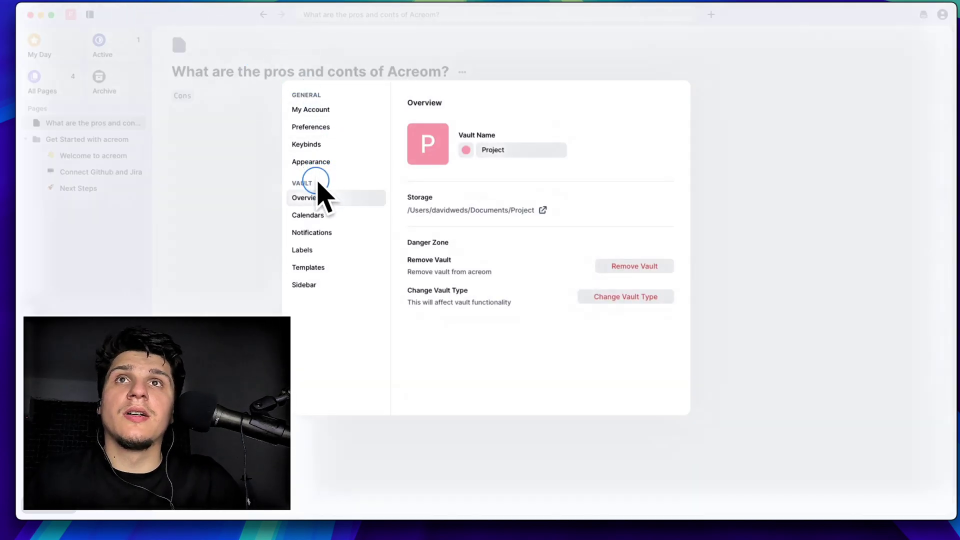
{"action": "left_click", "coordinate": [313, 169]}
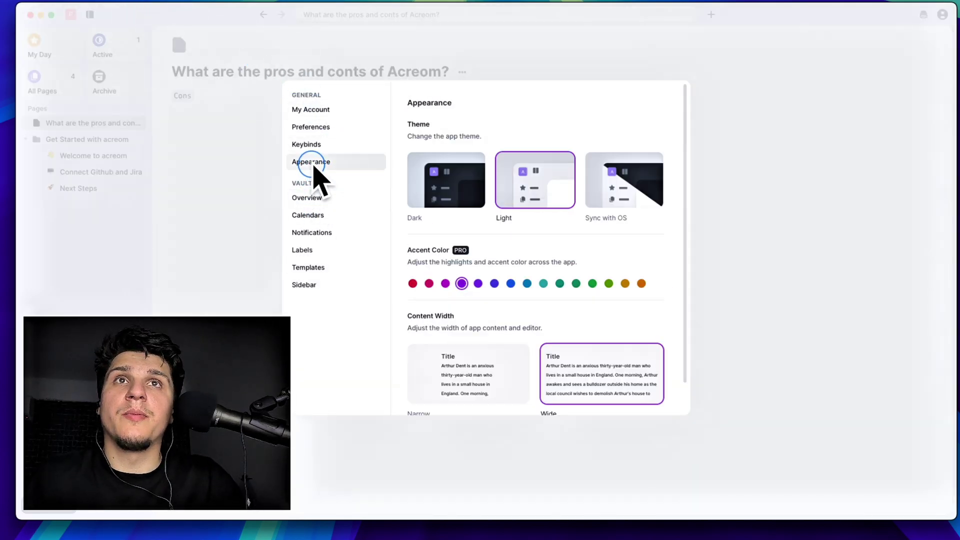
{"action": "scroll", "coordinate": [420, 230], "scroll_direction": "down", "scroll_amount": 2}
{"action": "left_click", "coordinate": [415, 224]}
{"action": "left_click", "coordinate": [451, 326]}
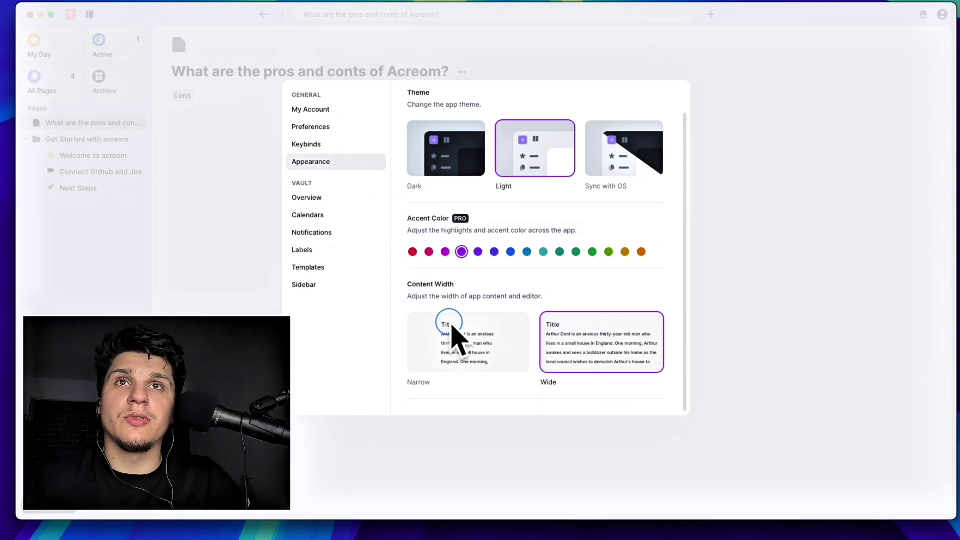
{"action": "left_click", "coordinate": [590, 334]}
{"action": "left_click", "coordinate": [610, 162]}
{"action": "left_click", "coordinate": [533, 150]}
{"action": "left_click", "coordinate": [483, 150]}
{"action": "left_click", "coordinate": [500, 150]}
Browse the calendar, vault and sidebar settings, then the keyboard shortcuts list.
{"action": "left_click", "coordinate": [312, 213]}
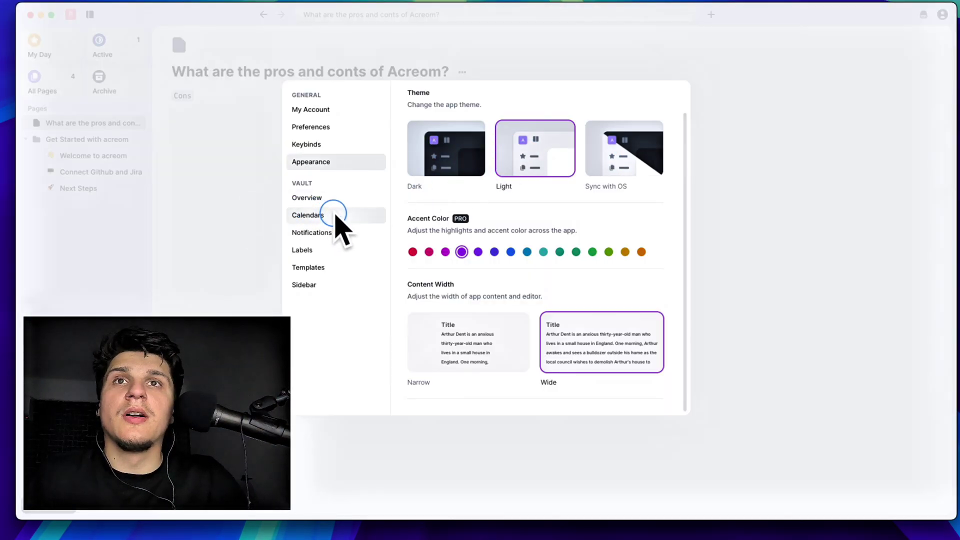
{"action": "left_click", "coordinate": [322, 250]}
{"action": "left_click", "coordinate": [323, 276]}
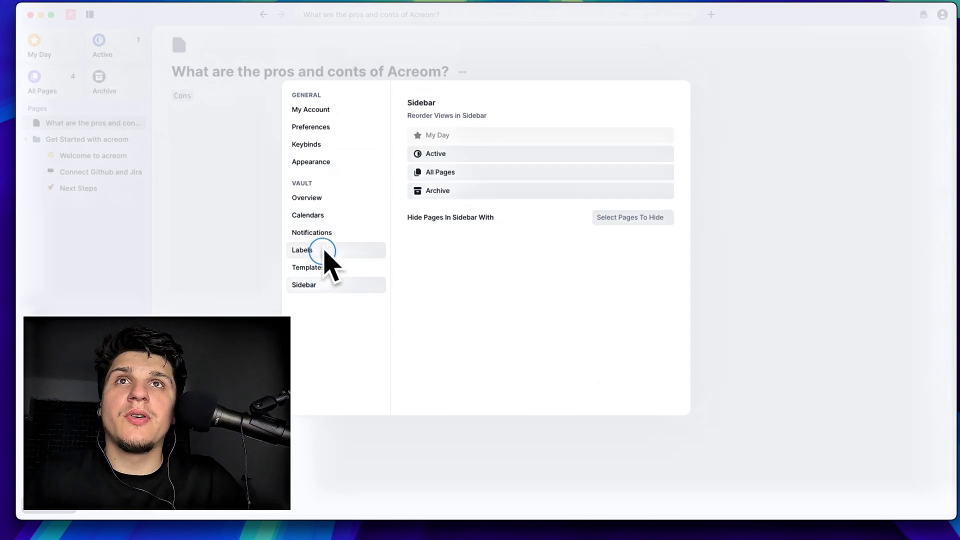
{"action": "left_click", "coordinate": [324, 148]}
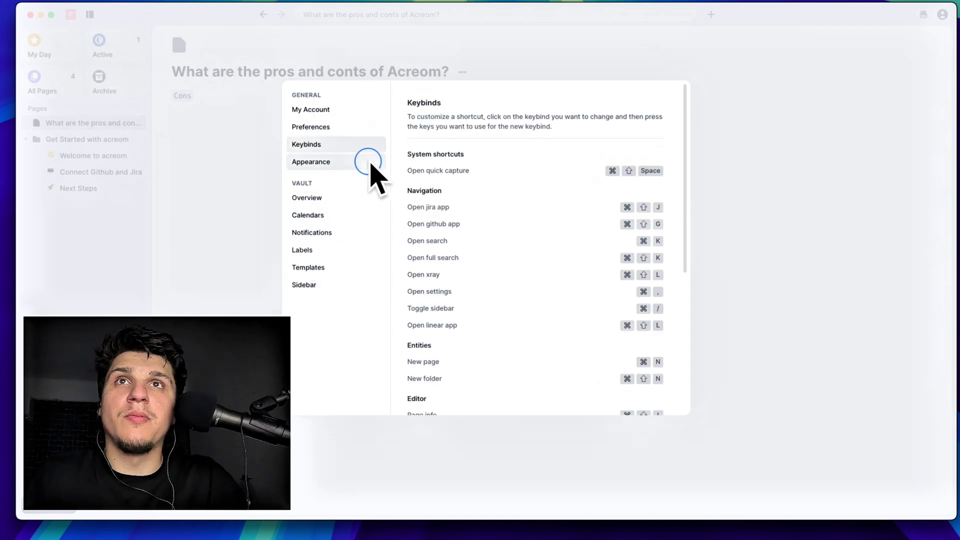
{"action": "scroll", "coordinate": [537, 220], "scroll_direction": "down", "scroll_amount": 4}
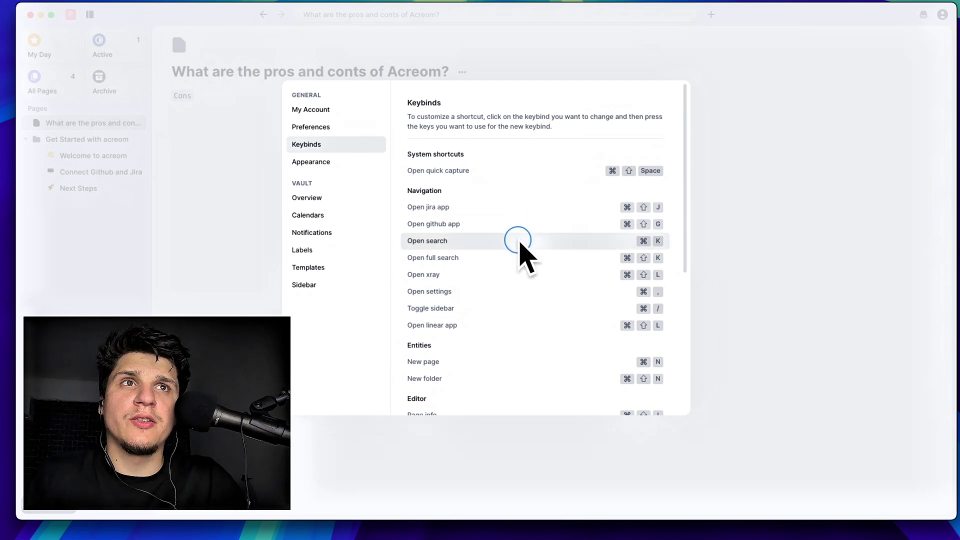
{"action": "scroll", "coordinate": [530, 256], "scroll_direction": "down", "scroll_amount": 1}
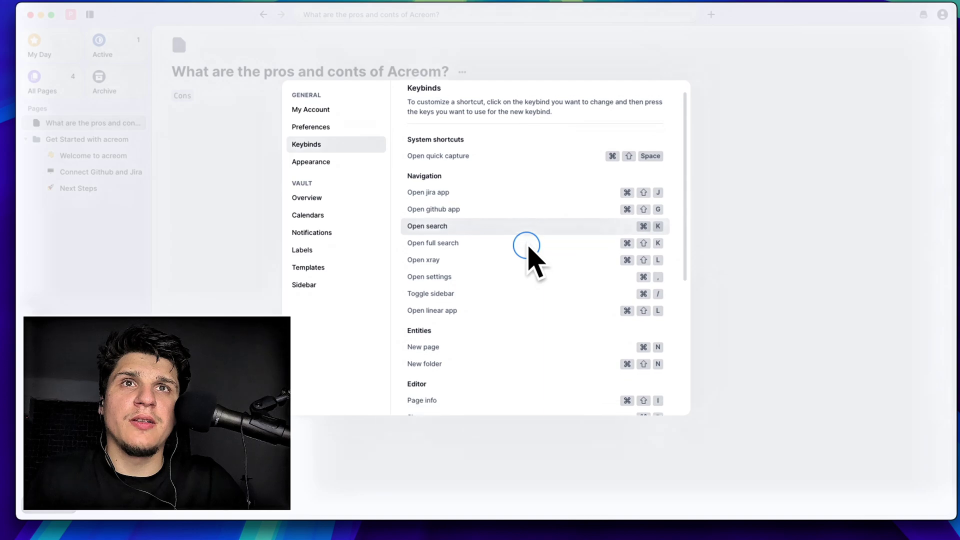
Assign Cmd+Shift+K to Open search, close settings, and return after 'Cons'.
{"action": "left_click", "coordinate": [649, 214]}
{"action": "key", "text": "super+shift+k"}
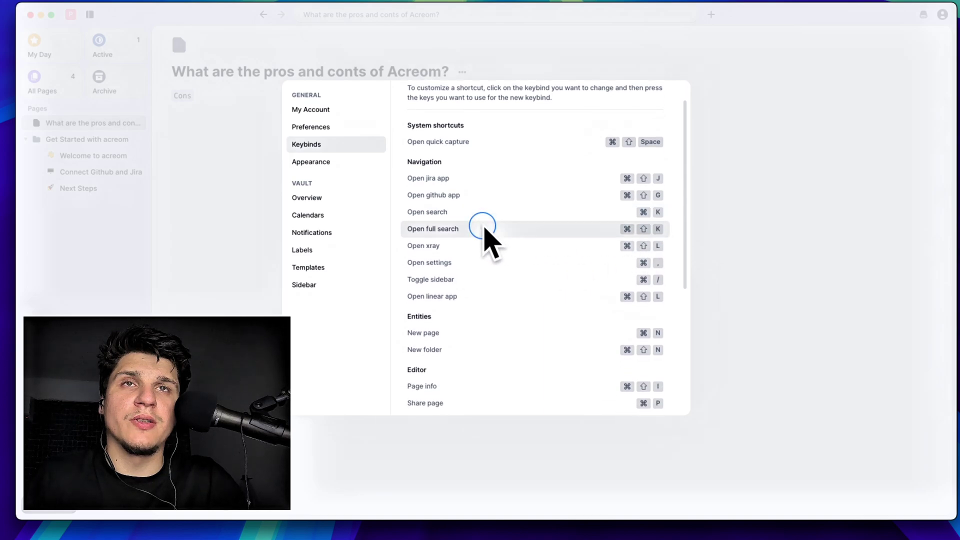
{"action": "scroll", "coordinate": [485, 235], "scroll_direction": "down", "scroll_amount": 5}
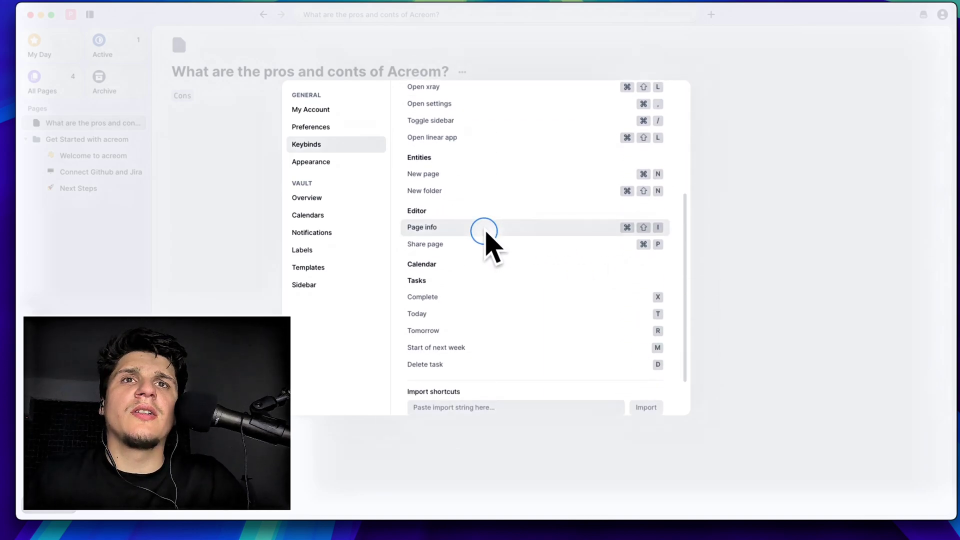
{"action": "scroll", "coordinate": [485, 235], "scroll_direction": "up", "scroll_amount": 6}
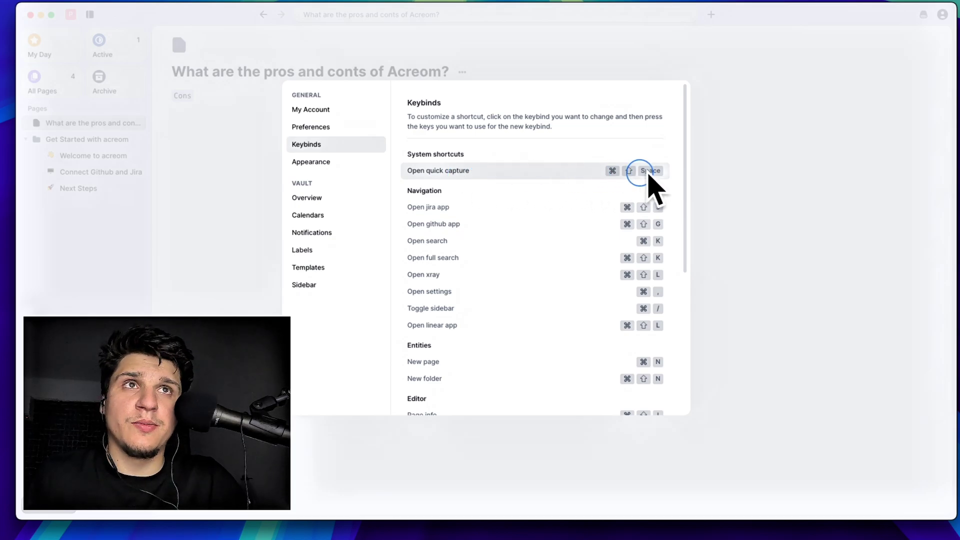
{"action": "left_click", "coordinate": [715, 186]}
{"action": "left_click", "coordinate": [294, 99]}
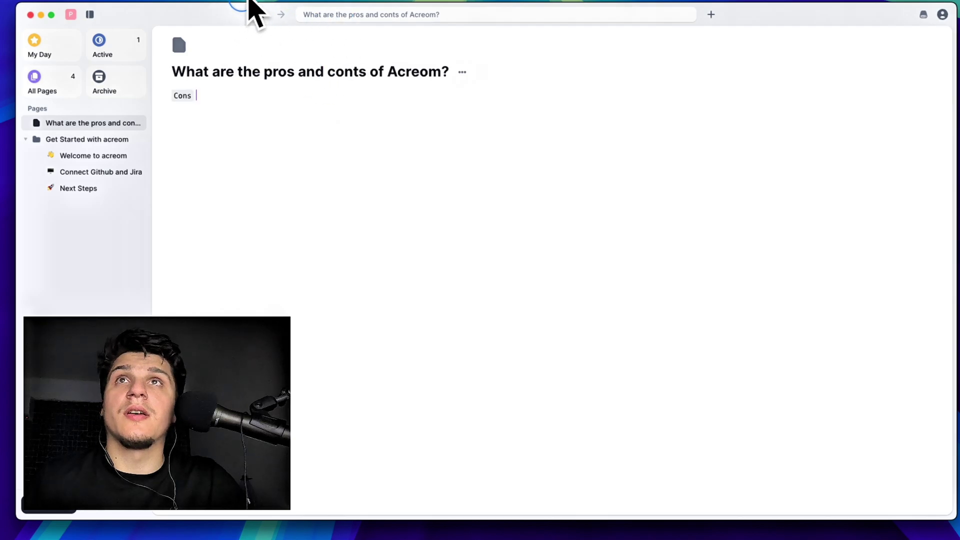
Look up the quick capture shortcut in acreom's keyboard shortcut settings, then close them.
{"action": "key", "text": "super+comma"}
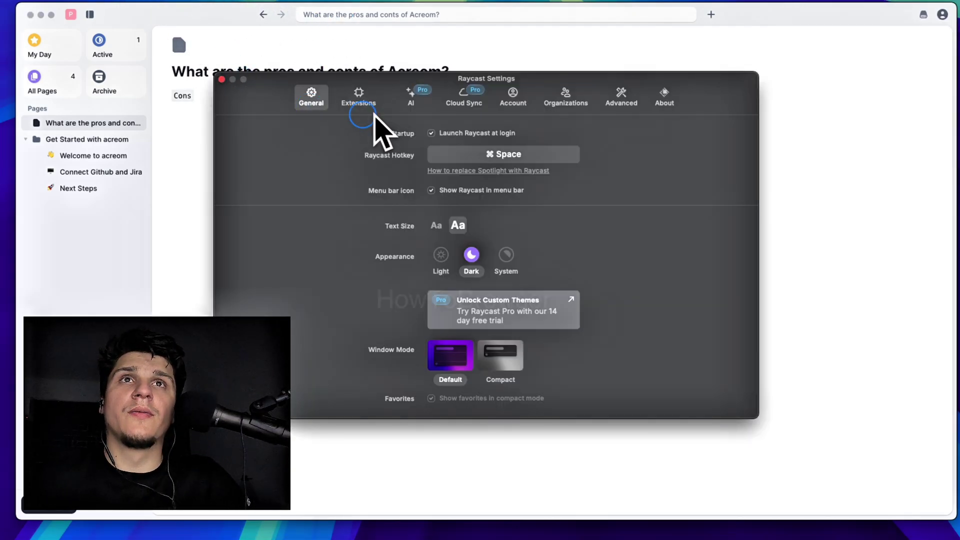
{"action": "left_click", "coordinate": [221, 79]}
{"action": "left_click", "coordinate": [217, 139]}
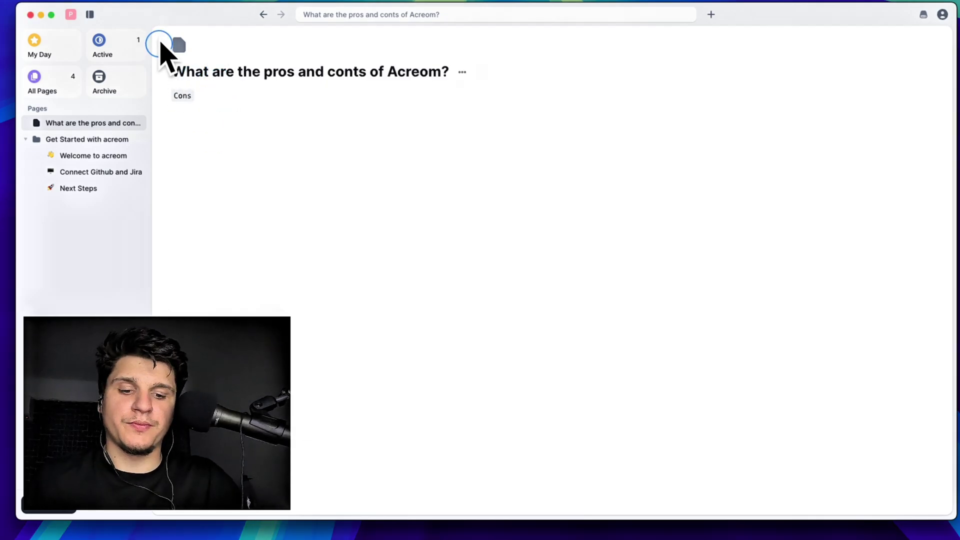
{"action": "key", "text": "super+comma"}
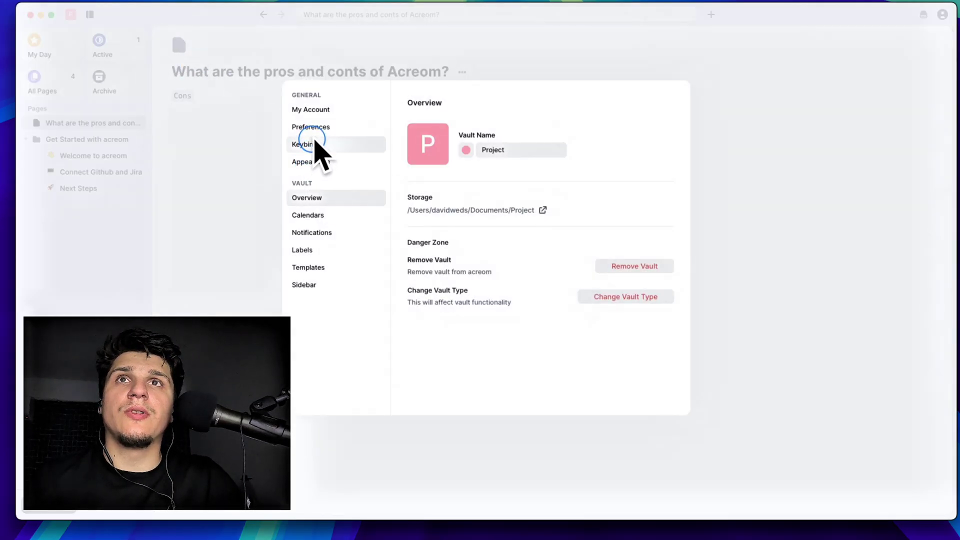
{"action": "left_click", "coordinate": [313, 144]}
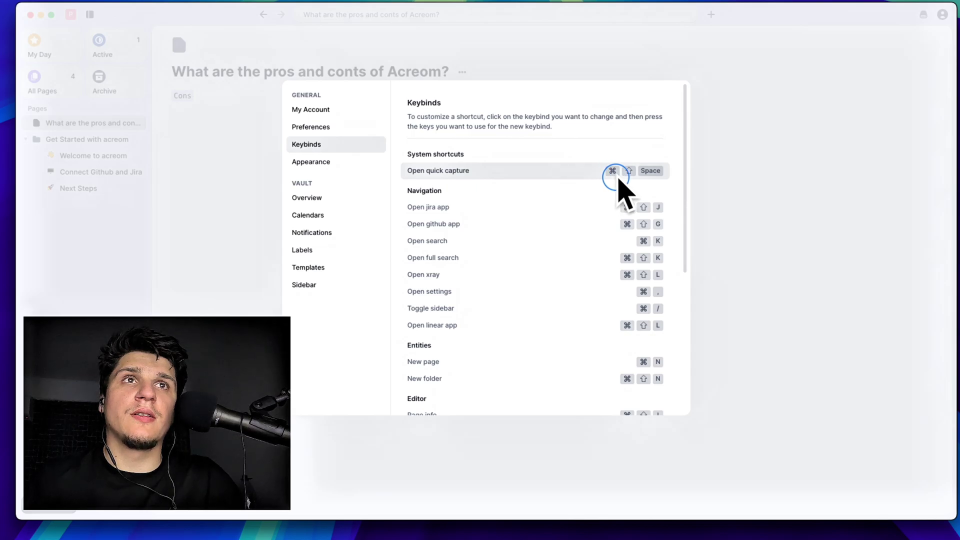
{"action": "key", "text": "Escape"}
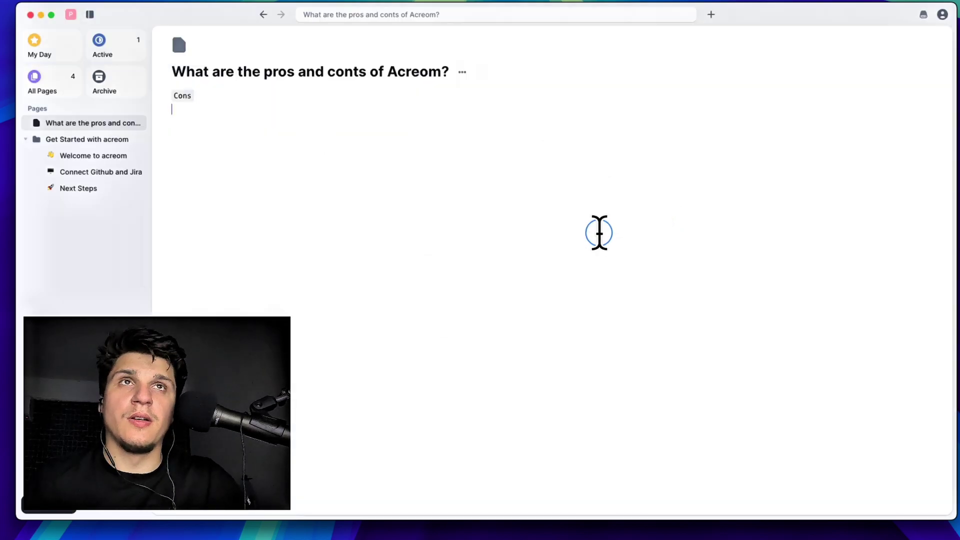
Quick-capture 'First work' into My Day with Cmd+Shift+Space.
{"action": "key", "text": "super+shift+space"}
{"action": "left_click", "coordinate": [575, 303]}
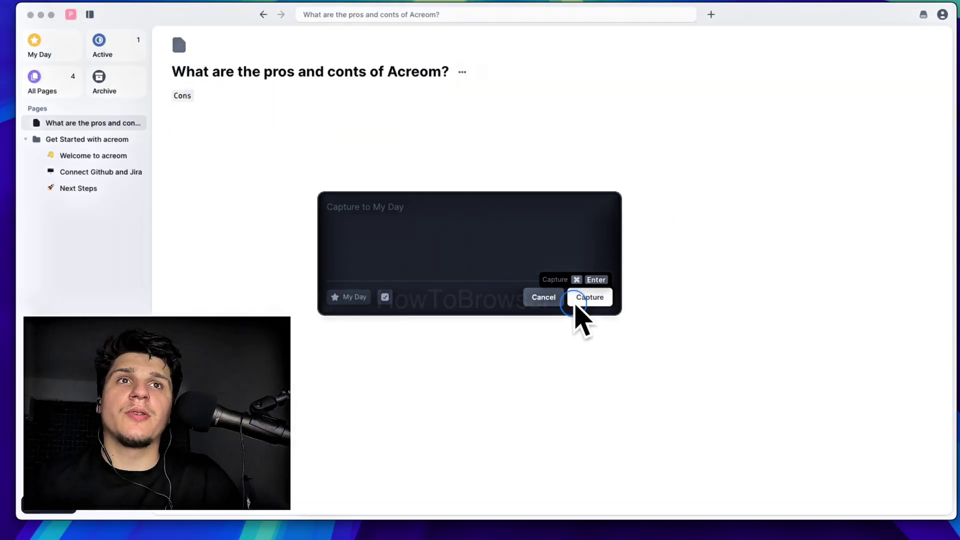
{"action": "left_click", "coordinate": [274, 154]}
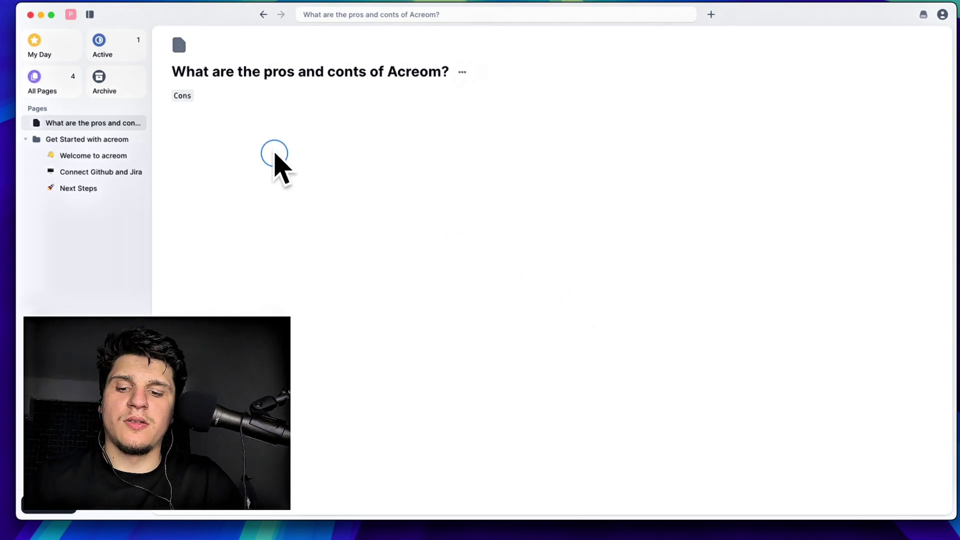
{"action": "key", "text": "super+shift+space"}
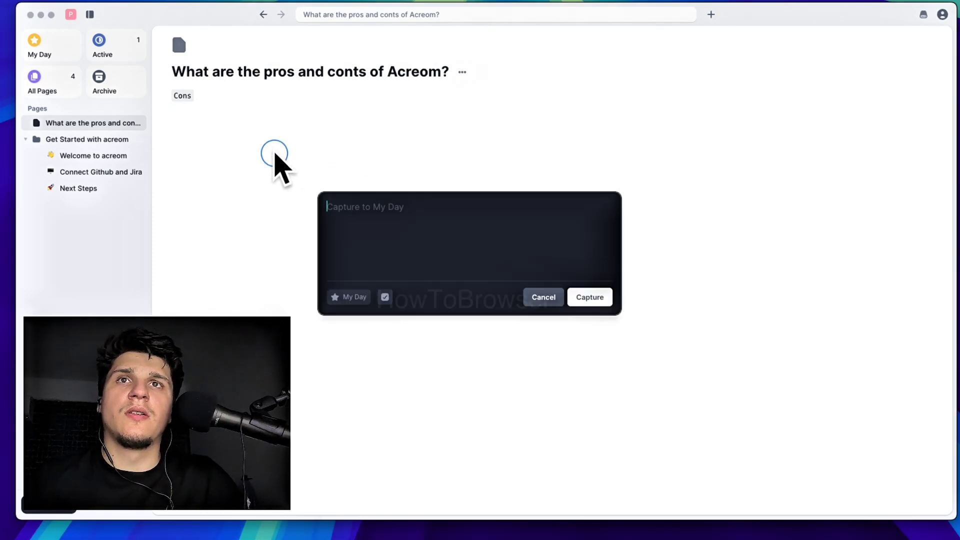
{"action": "type", "text": "d"}
{"action": "key", "text": "BackSpace"}
{"action": "type", "text": "First work"}
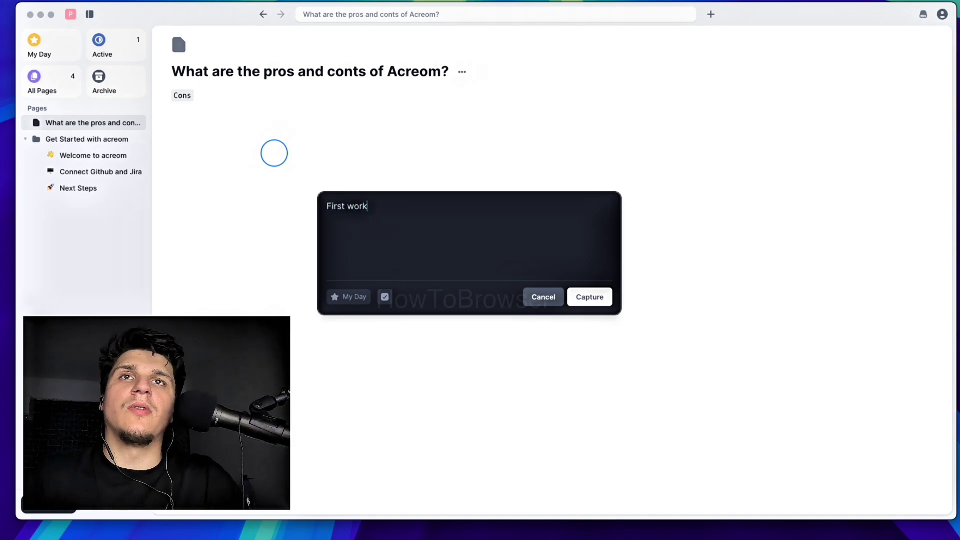
{"action": "left_click", "coordinate": [340, 299]}
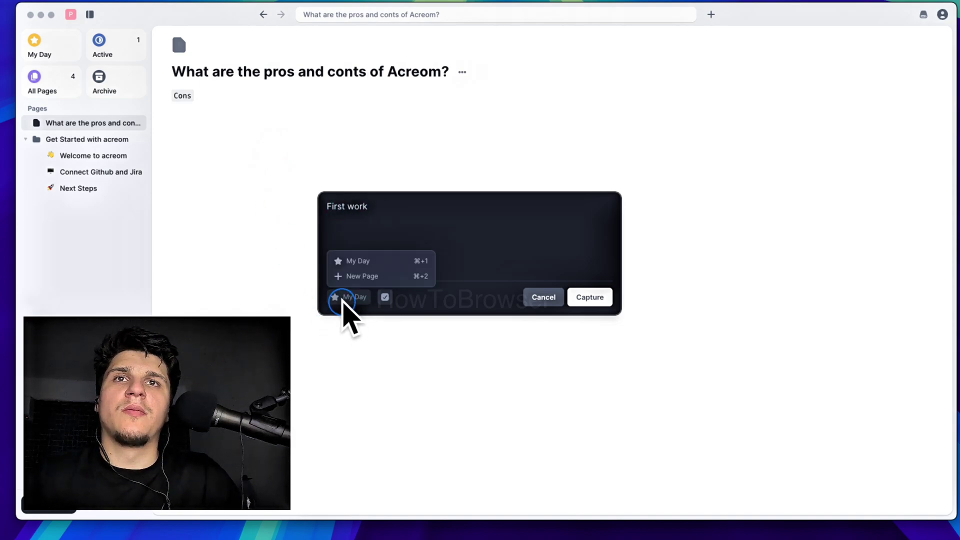
{"action": "left_click", "coordinate": [580, 297]}
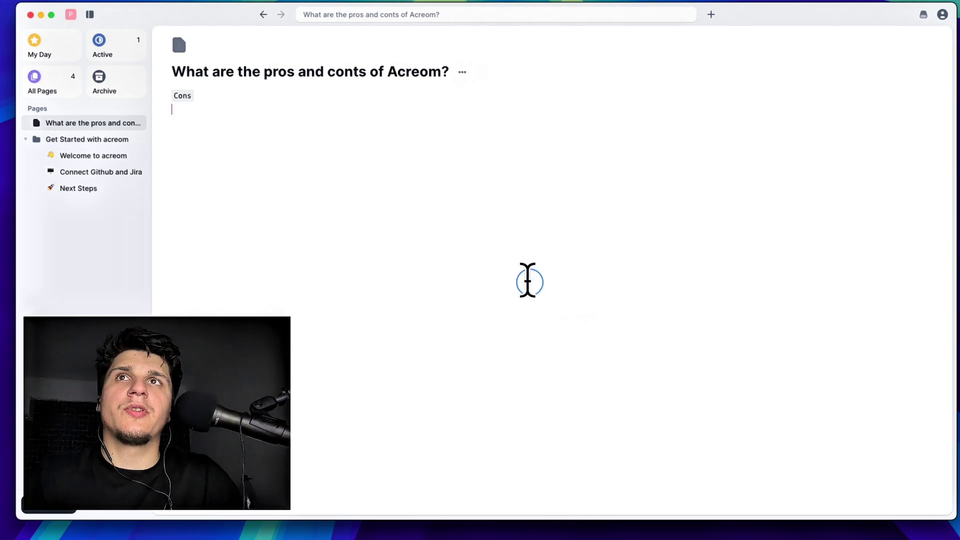
Collapse Get Started with acreom and open today's My Day via All Pages and Active.
{"action": "left_click", "coordinate": [97, 143]}
{"action": "left_click", "coordinate": [59, 91]}
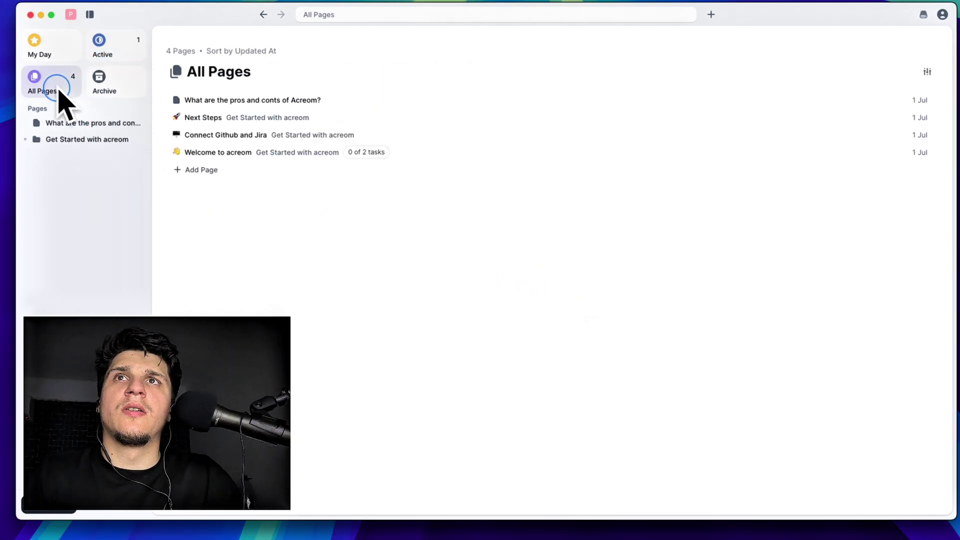
{"action": "left_click", "coordinate": [133, 59]}
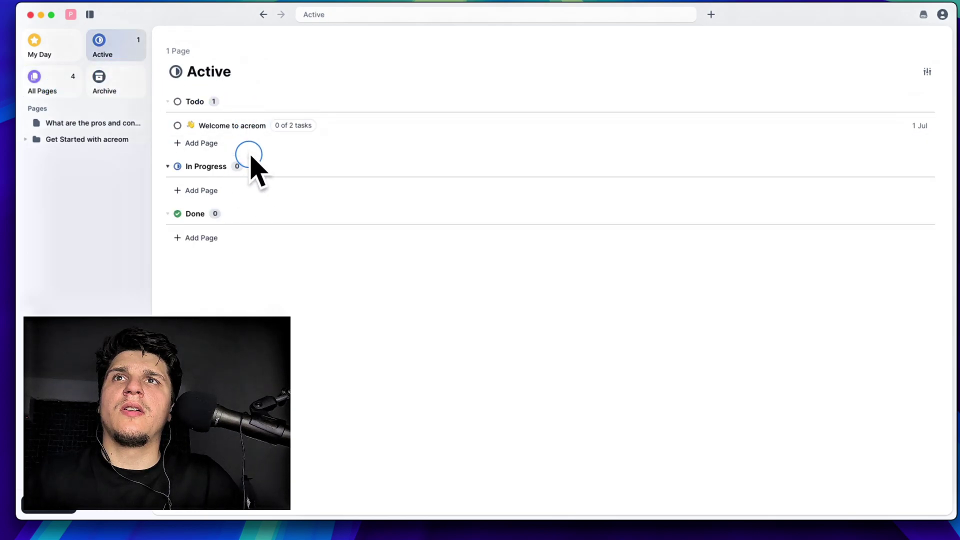
{"action": "left_click", "coordinate": [69, 55]}
Quick-capture the line 'dffD' into My Day below 'First work'.
{"action": "left_click_drag", "start_coordinate": [212, 98], "coordinate": [97, 105]}
{"action": "left_click", "coordinate": [257, 108]}
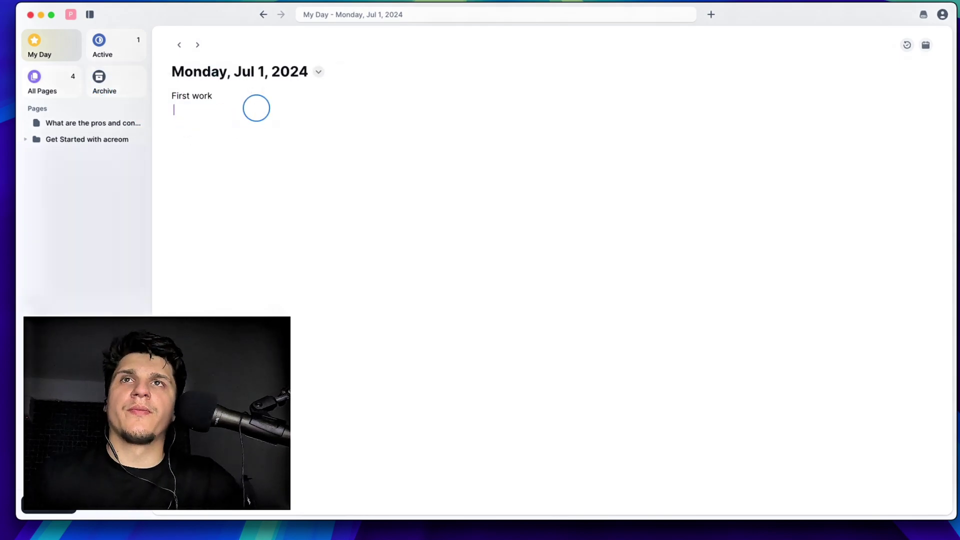
{"action": "key", "text": "super+shift+space"}
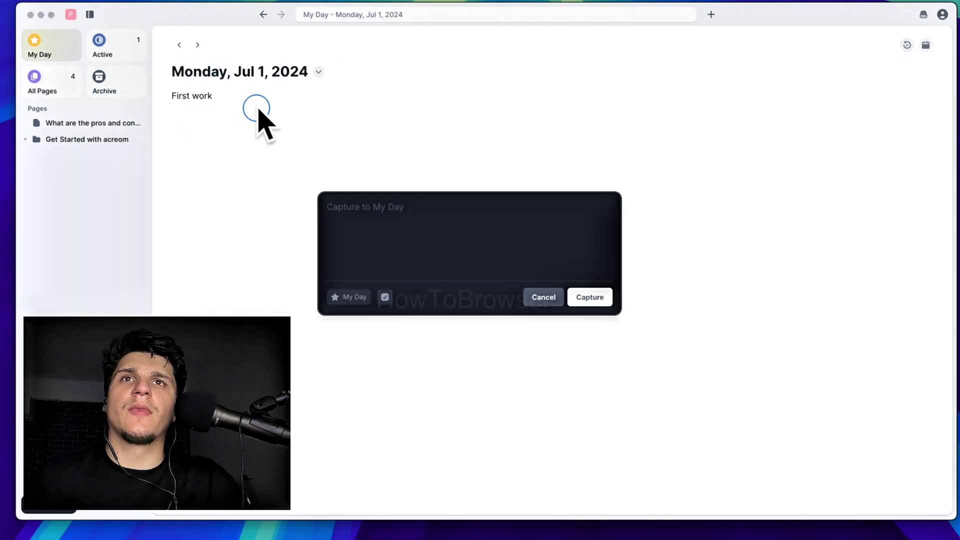
{"action": "type", "text": "dffD"}
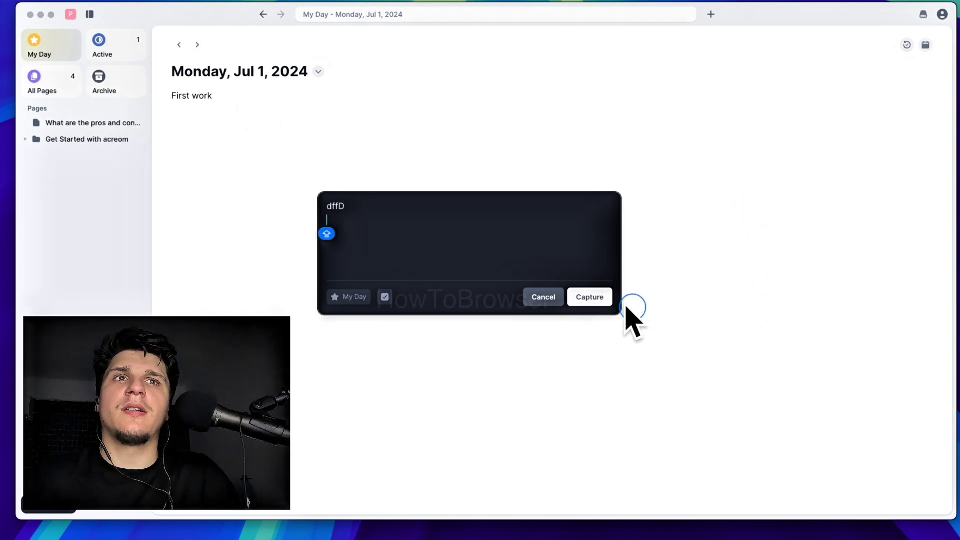
{"action": "left_click", "coordinate": [593, 300]}
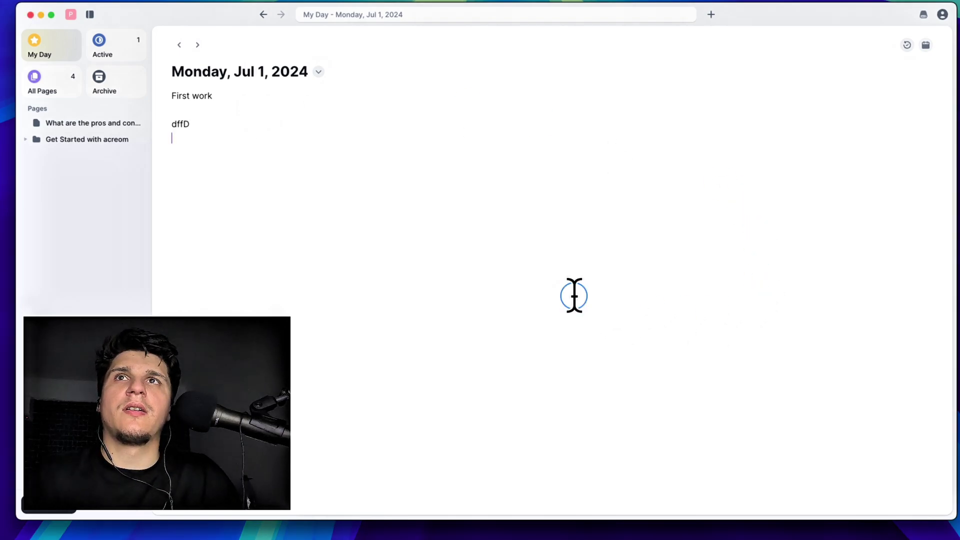
Add a stray 'Å' character on a new line below 'dffD' on My Day.
{"action": "left_click", "coordinate": [290, 161]}
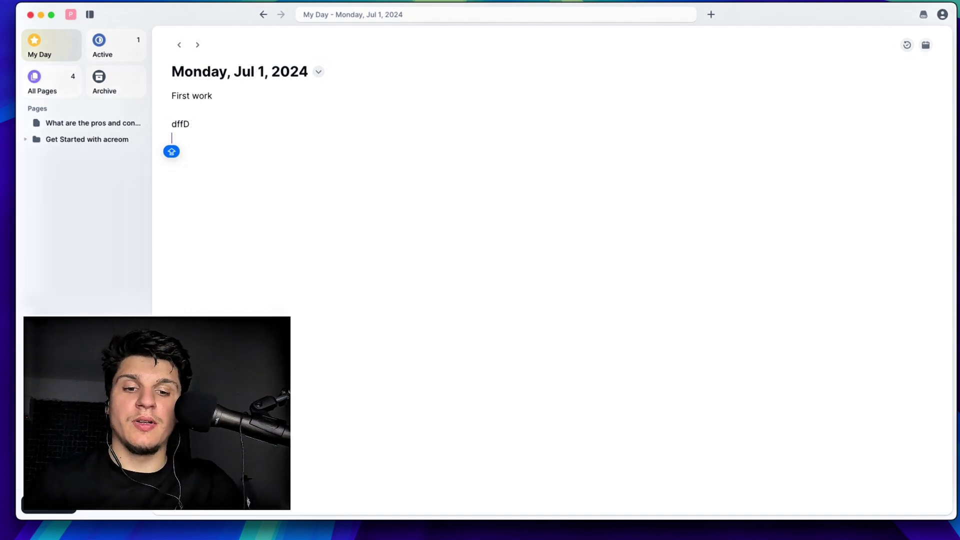
{"action": "type", "text": "Å"}
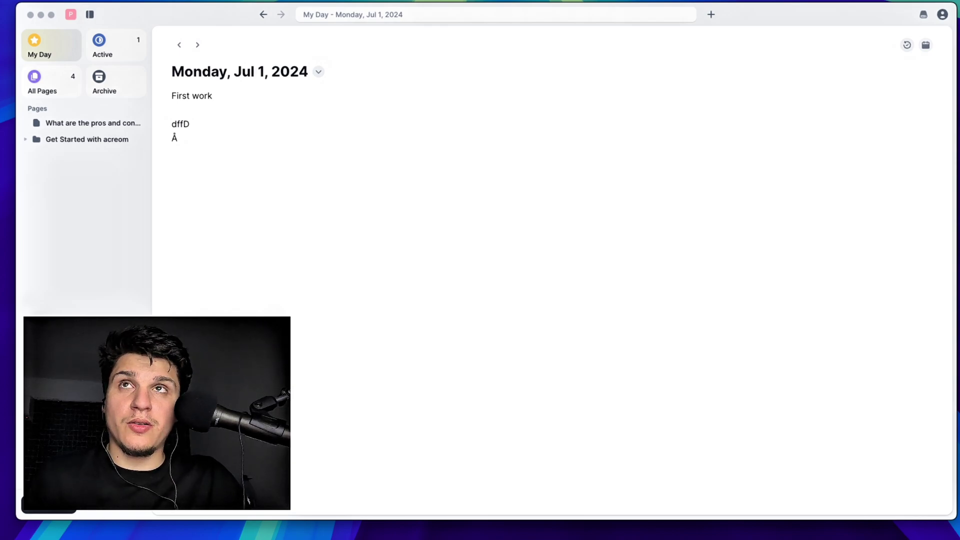
Create a new custom view named 'FOR WORK', save it, and open it.
{"action": "left_click", "coordinate": [86, 128]}
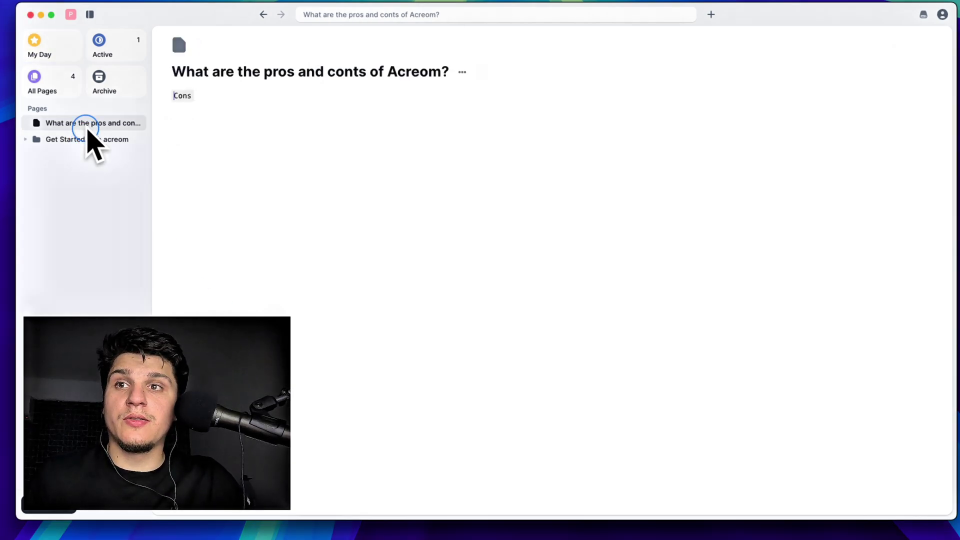
{"action": "left_click", "coordinate": [123, 509]}
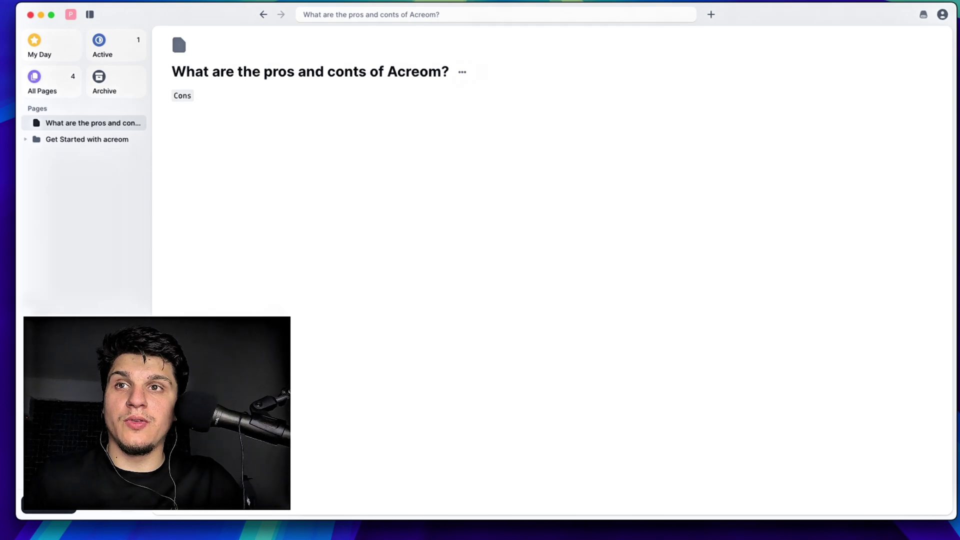
{"action": "left_click", "coordinate": [123, 505]}
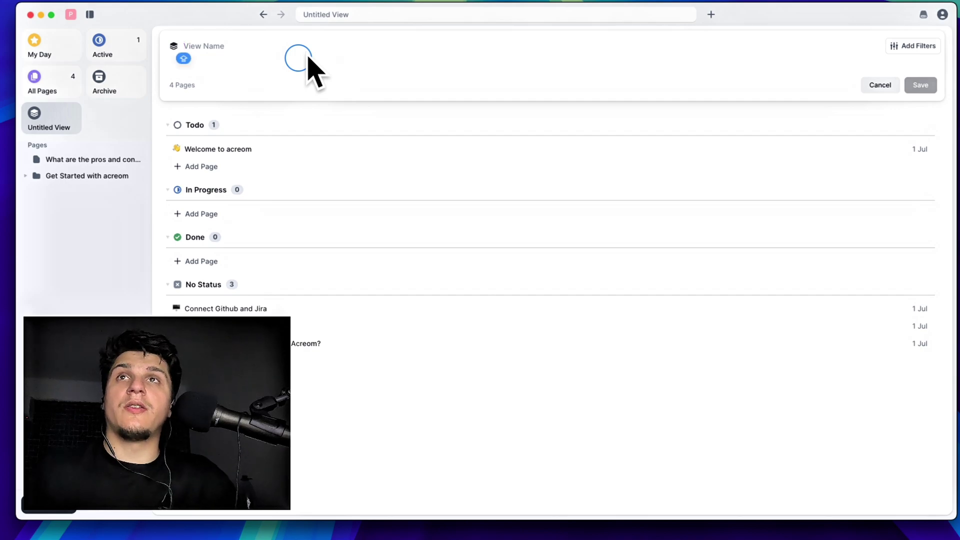
{"action": "type", "text": "FOR WORK"}
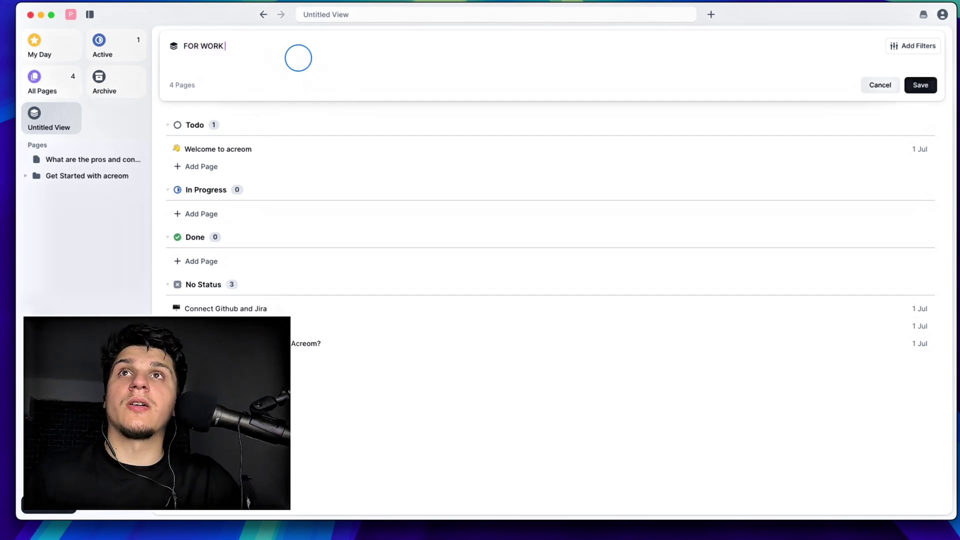
{"action": "left_click", "coordinate": [919, 85]}
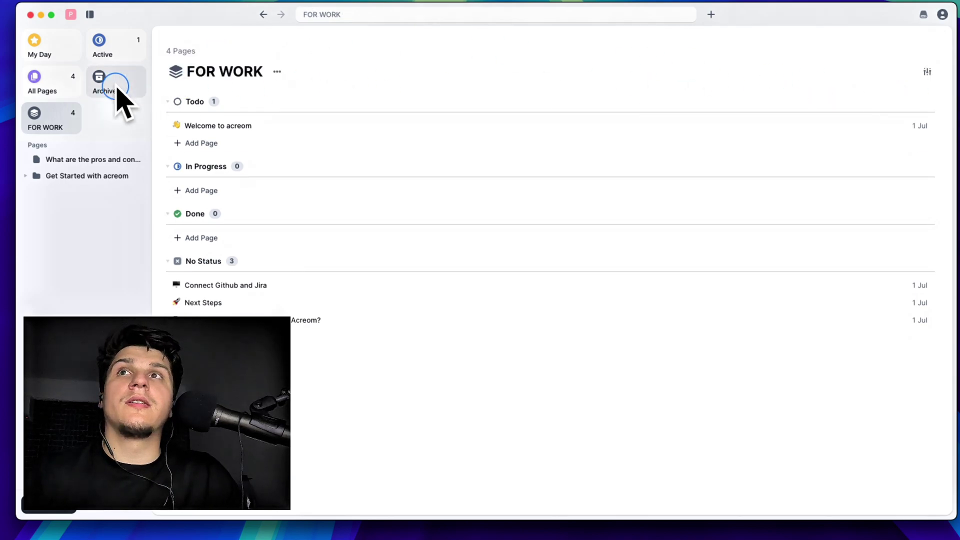
{"action": "left_click", "coordinate": [58, 113]}
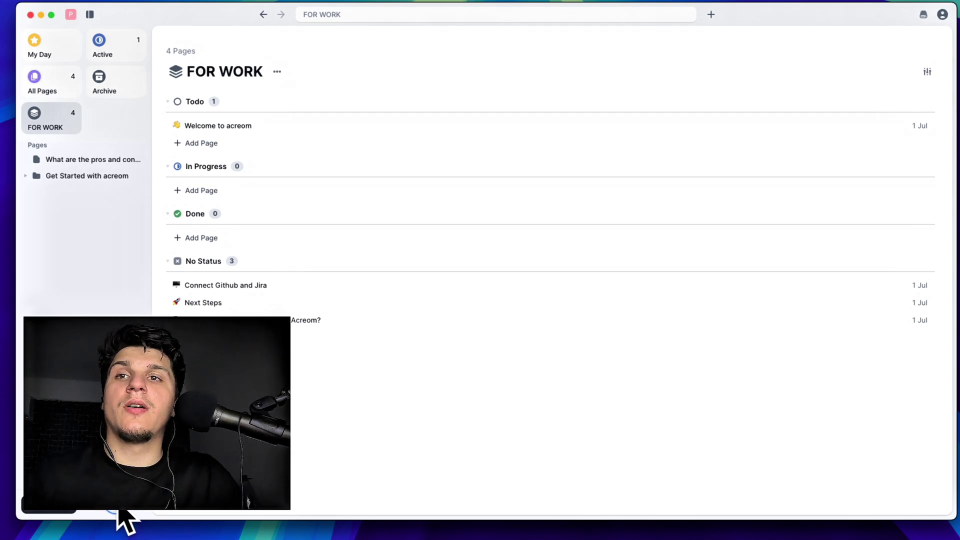
Create a project named 'New Projectwe' and return to the FOR WORK view.
{"action": "key", "text": "super+shift+p"}
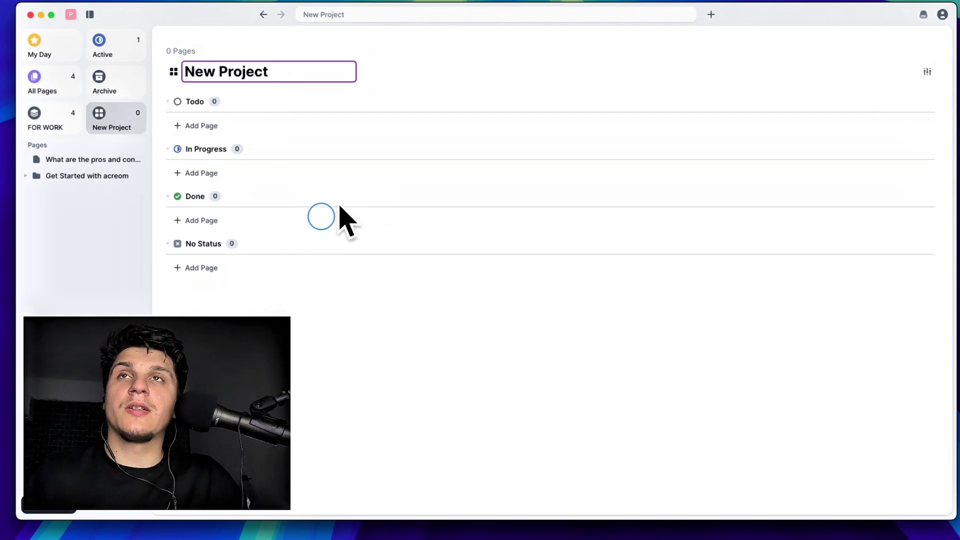
{"action": "type", "text": "we"}
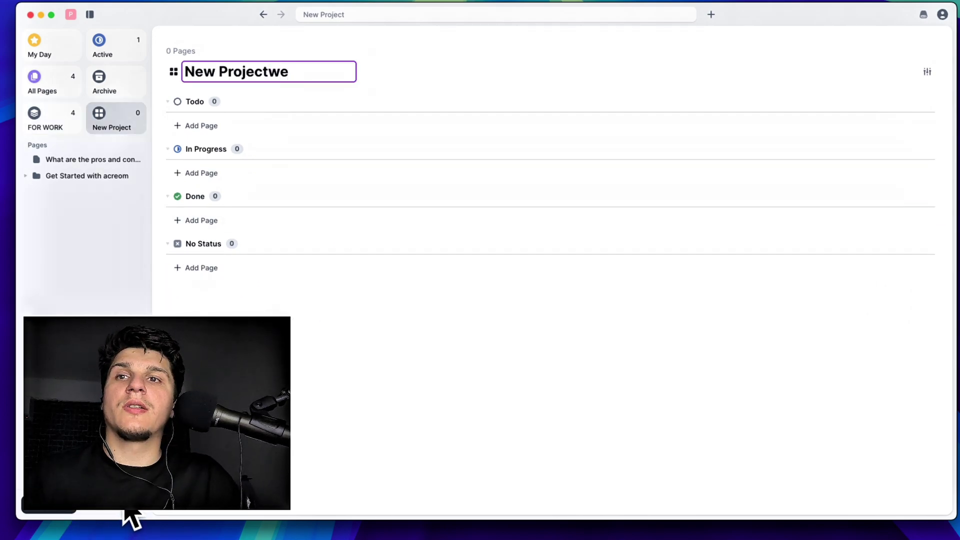
{"action": "key", "text": "Return"}
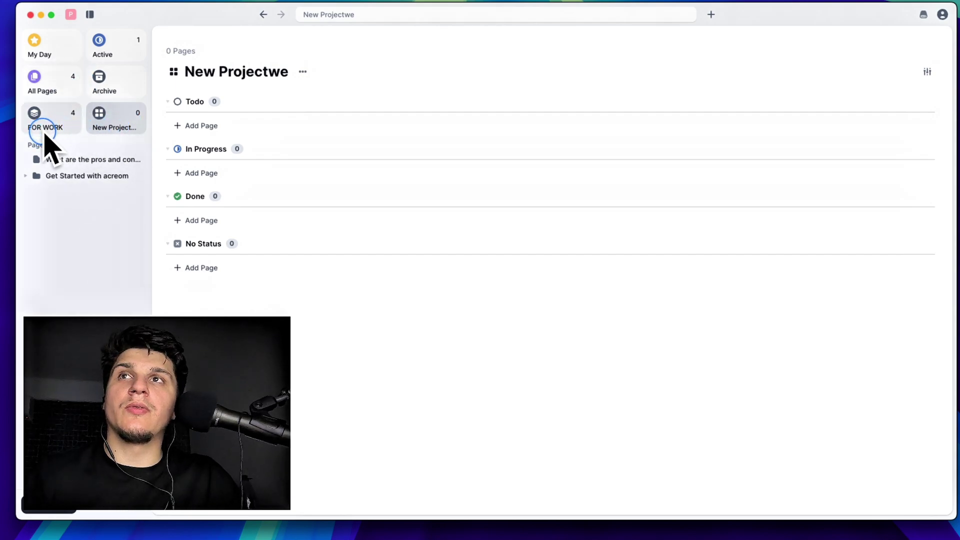
{"action": "left_click", "coordinate": [43, 131]}
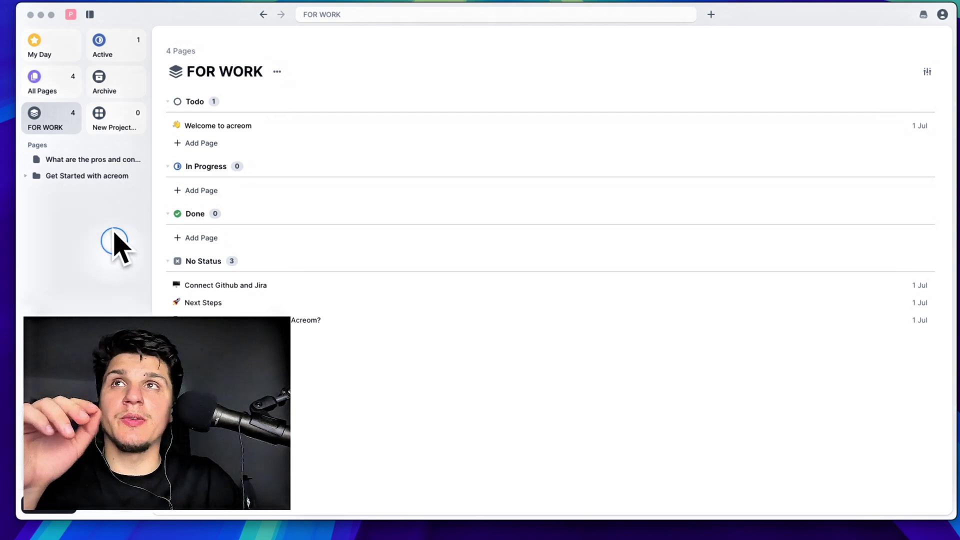
In FOR WORK display options, show tasks and status, and created dates instead of updated.
{"action": "left_click", "coordinate": [74, 134]}
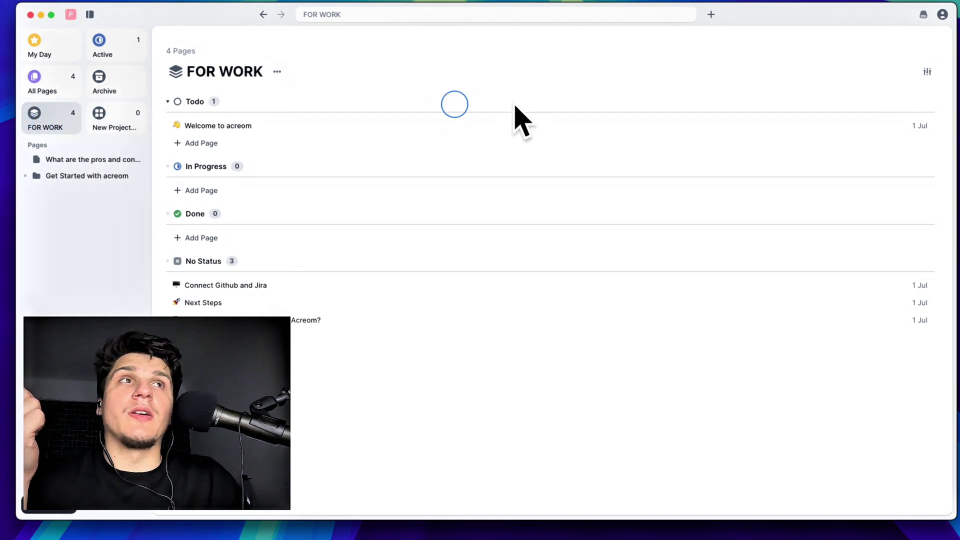
{"action": "left_click", "coordinate": [927, 72]}
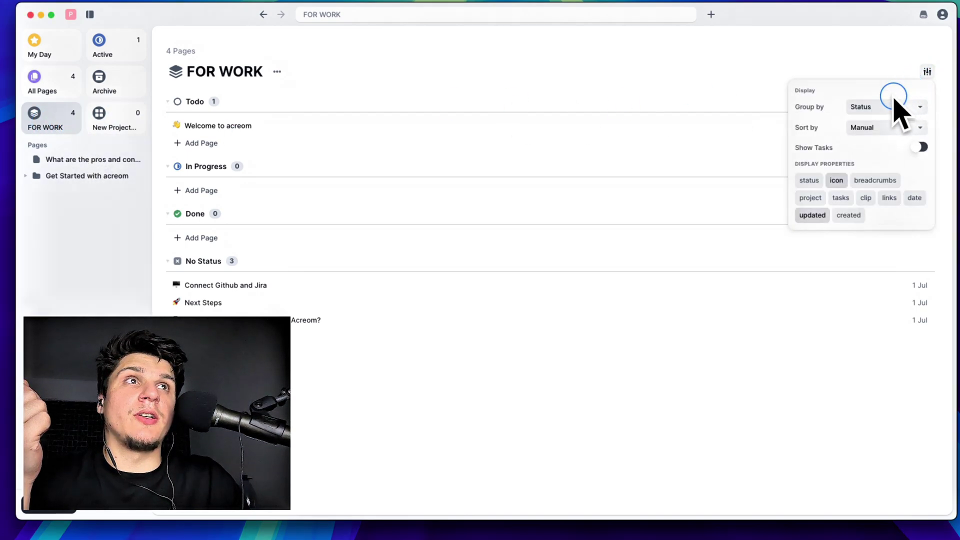
{"action": "left_click", "coordinate": [919, 147]}
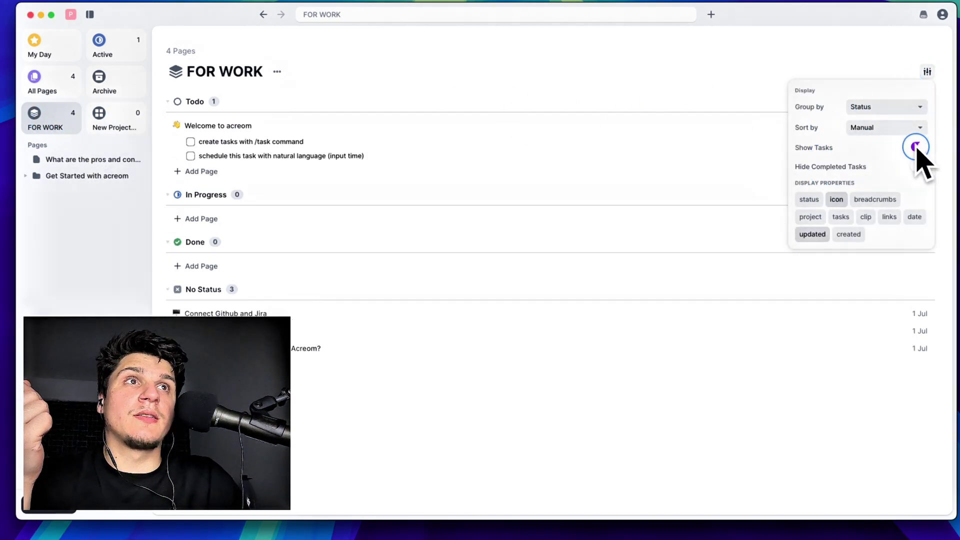
{"action": "left_click", "coordinate": [836, 198]}
{"action": "left_click", "coordinate": [809, 200]}
{"action": "left_click", "coordinate": [817, 234]}
{"action": "left_click", "coordinate": [817, 234]}
{"action": "left_click", "coordinate": [850, 234]}
Show clip and link counts on rows and keep grouping by Status.
{"action": "left_click", "coordinate": [866, 217]}
{"action": "left_click", "coordinate": [889, 217]}
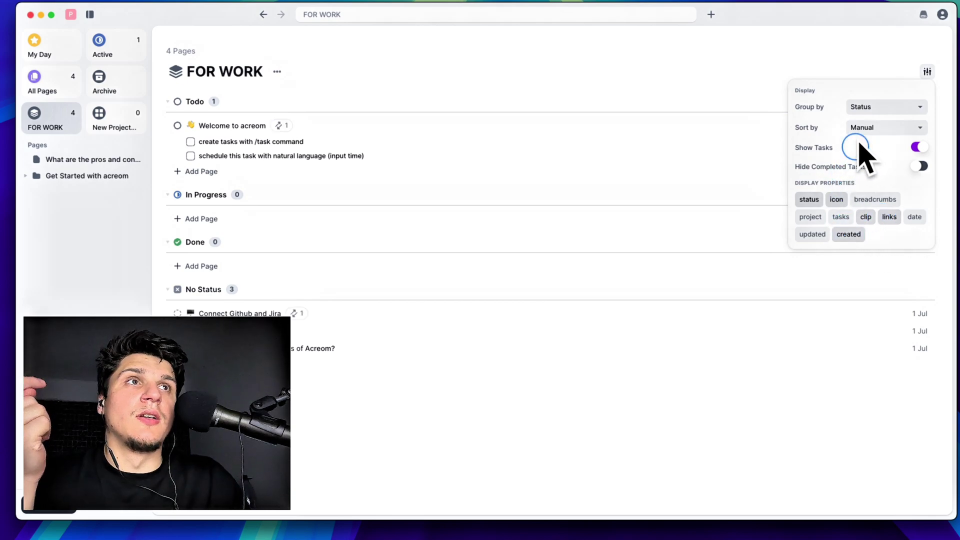
{"action": "left_click", "coordinate": [862, 108]}
{"action": "left_click", "coordinate": [865, 113]}
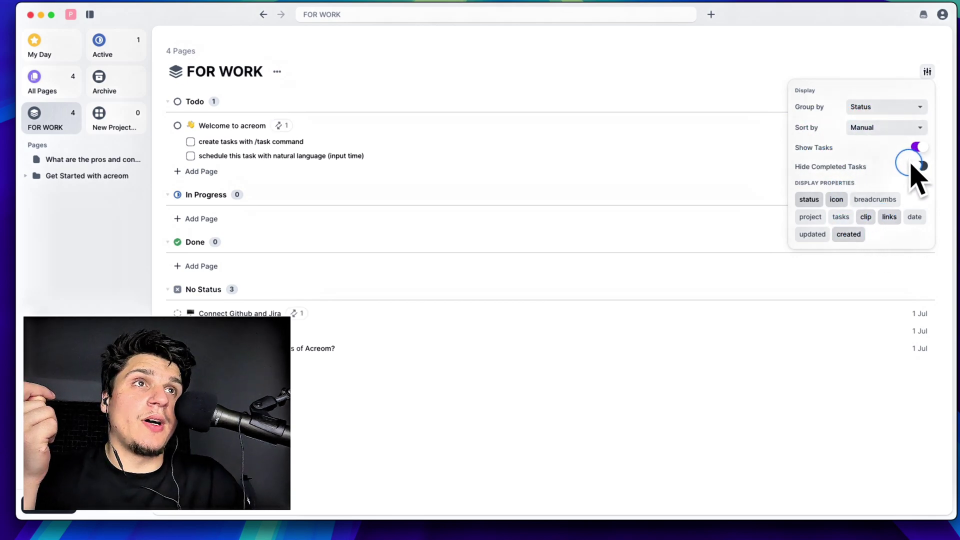
{"action": "left_click", "coordinate": [101, 225]}
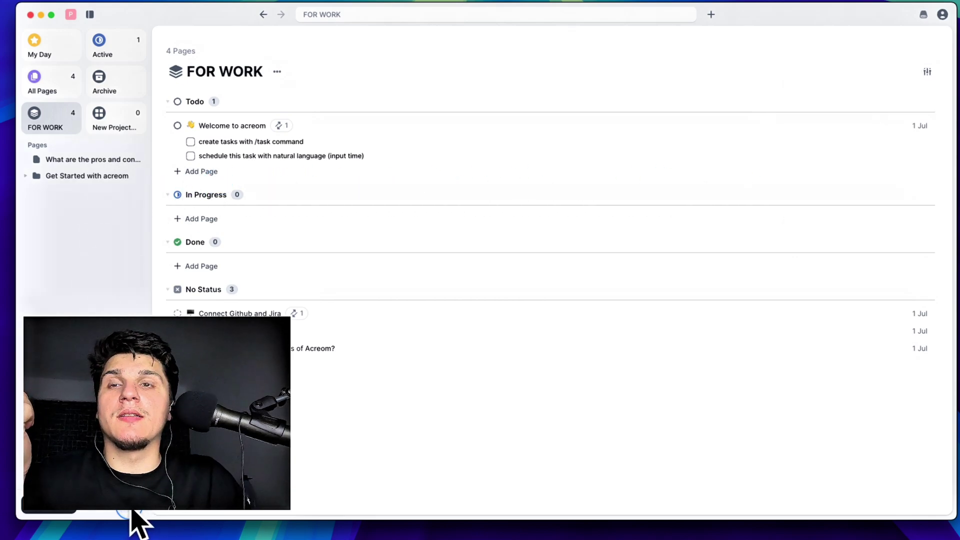
Add a new project and a New folder, moved to the top of the pages.
{"action": "left_click", "coordinate": [114, 120]}
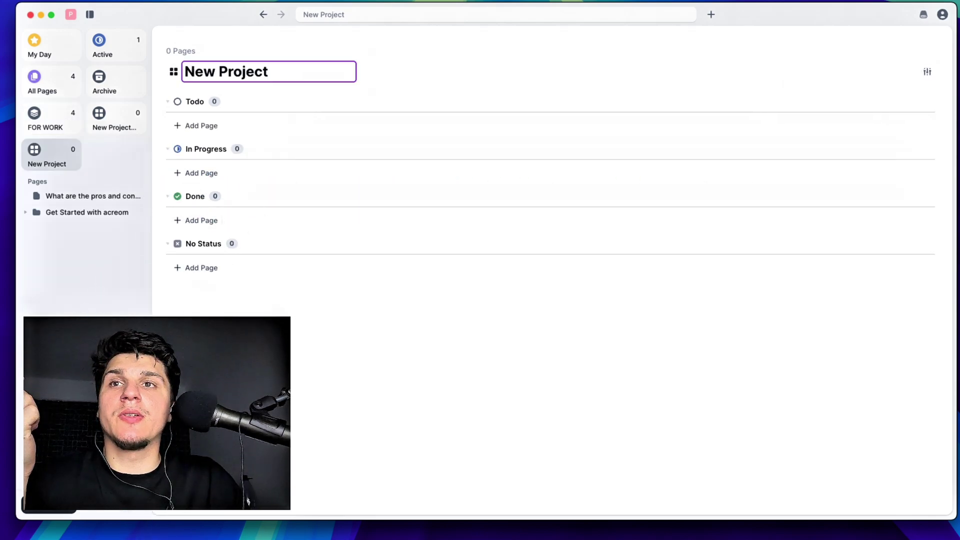
{"action": "key", "text": "Return"}
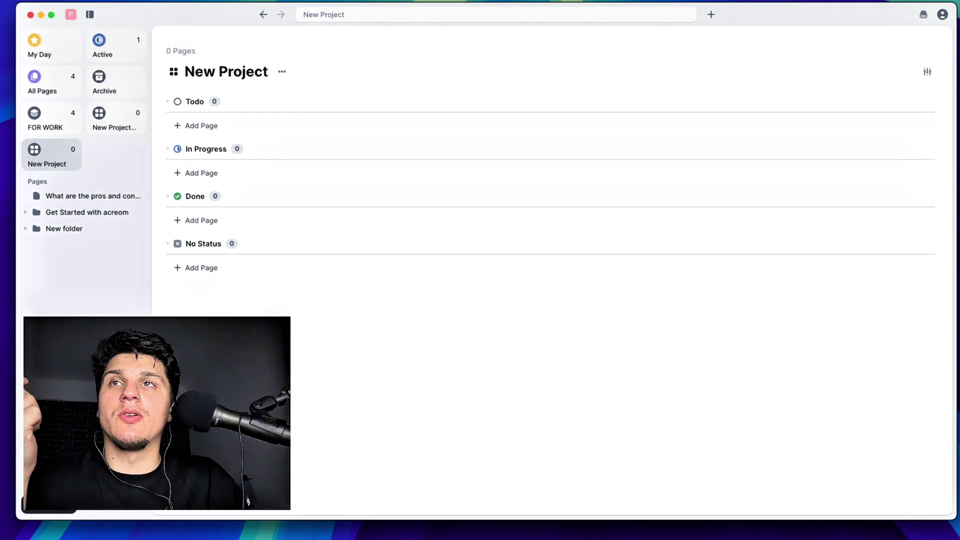
{"action": "left_click", "coordinate": [97, 264]}
{"action": "left_click", "coordinate": [63, 229]}
{"action": "left_click_drag", "start_coordinate": [62, 229], "coordinate": [80, 208]}
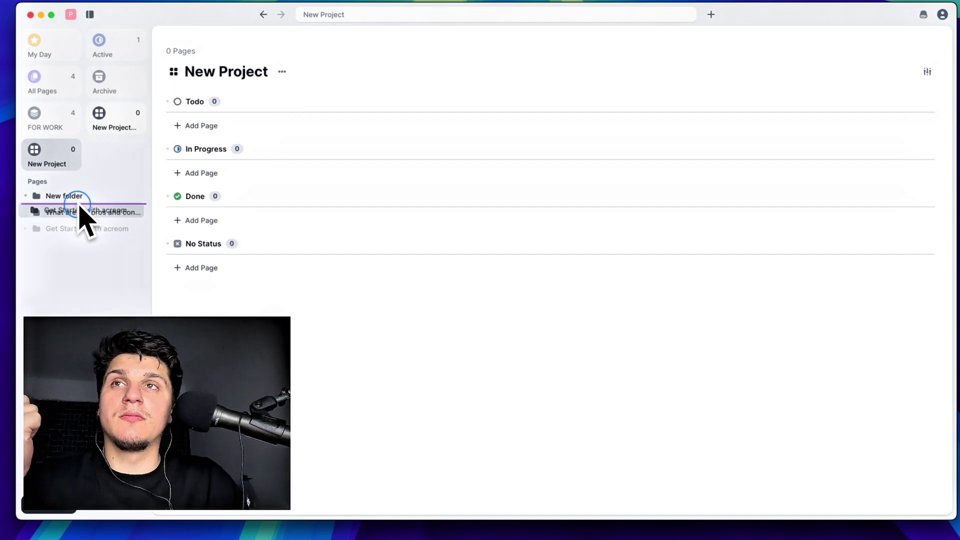
Move the pros-and-cons page below Get Started with acreom and rearrange sidebar views.
{"action": "left_click_drag", "start_coordinate": [79, 207], "coordinate": [64, 154]}
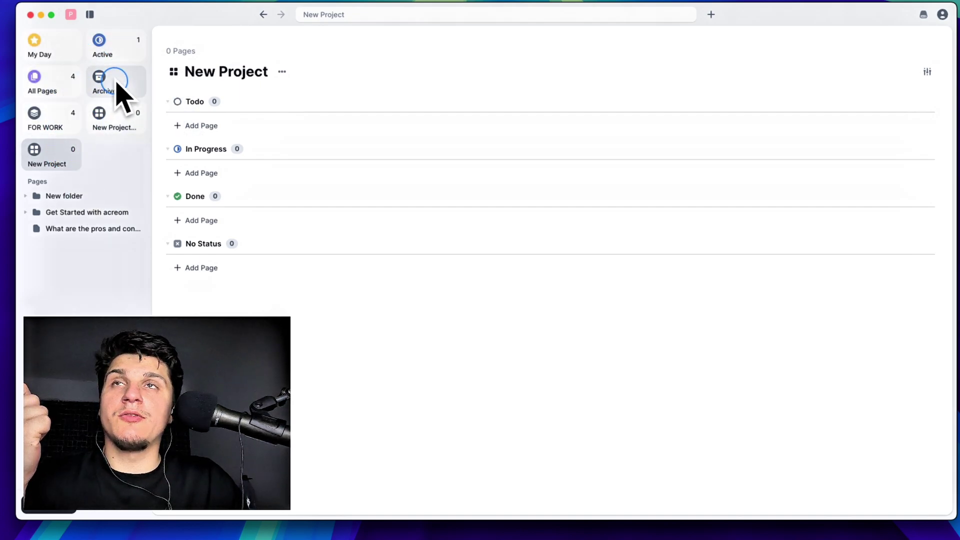
{"action": "left_click_drag", "start_coordinate": [117, 83], "coordinate": [68, 123]}
{"action": "left_click", "coordinate": [107, 97]}
{"action": "left_click", "coordinate": [67, 123]}
{"action": "mouse_move", "coordinate": [77, 90]}
{"action": "left_mouse_down"}
{"action": "mouse_move", "coordinate": [107, 93]}
{"action": "mouse_move", "coordinate": [60, 90]}
{"action": "left_mouse_up"}
{"action": "left_click", "coordinate": [60, 90]}
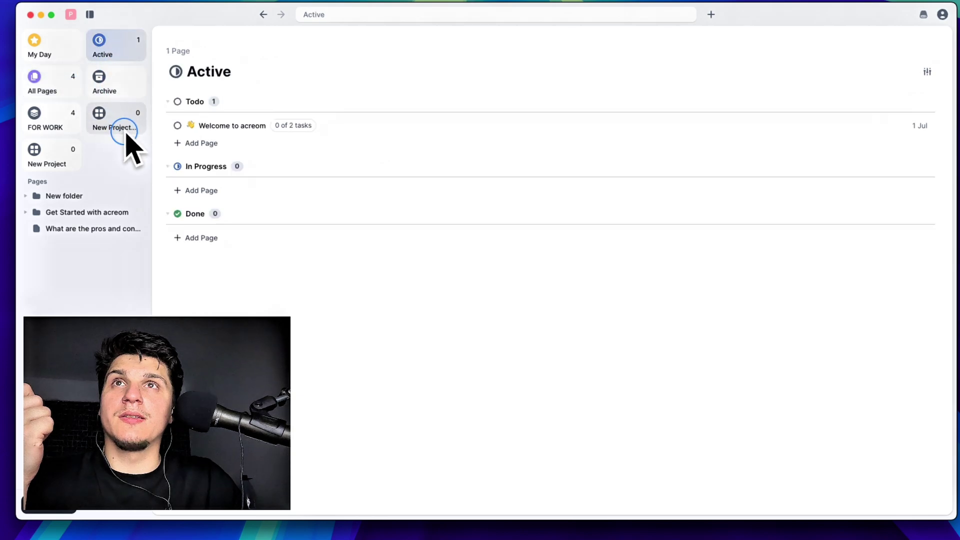
{"action": "left_click_drag", "start_coordinate": [126, 135], "coordinate": [89, 93]}
Open the New Projectwe board and check its options menu without changing anything.
{"action": "left_click", "coordinate": [86, 131]}
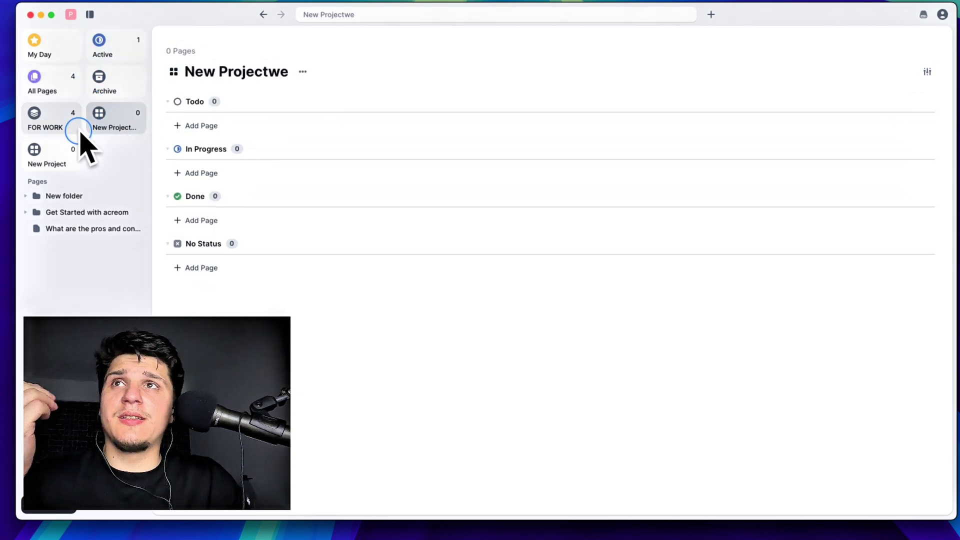
{"action": "left_click", "coordinate": [106, 113]}
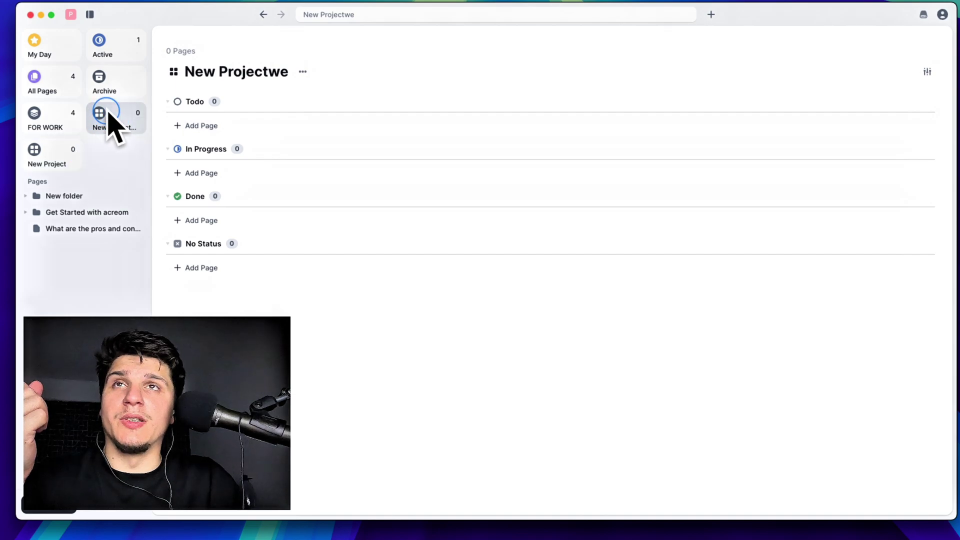
{"action": "left_click", "coordinate": [301, 72]}
{"action": "left_click", "coordinate": [320, 111]}
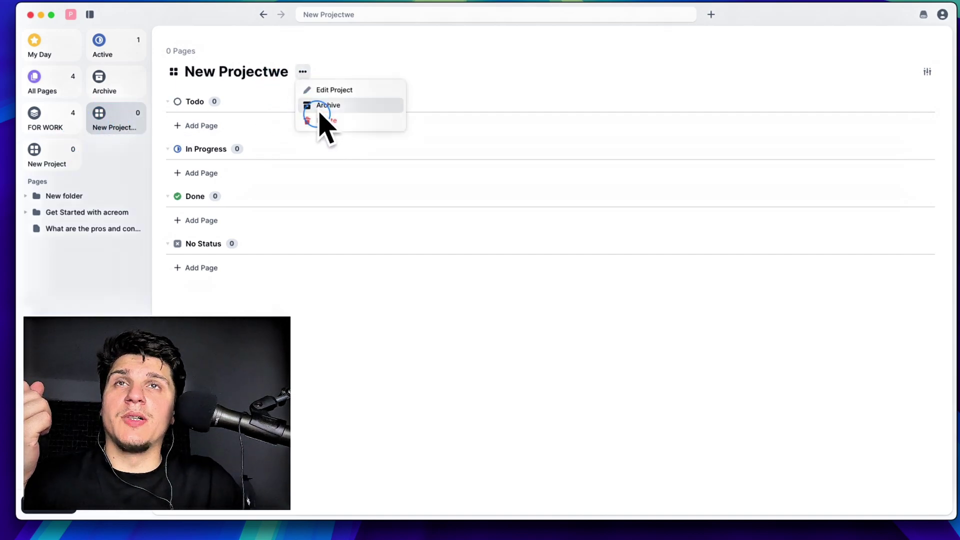
{"action": "left_click", "coordinate": [310, 124]}
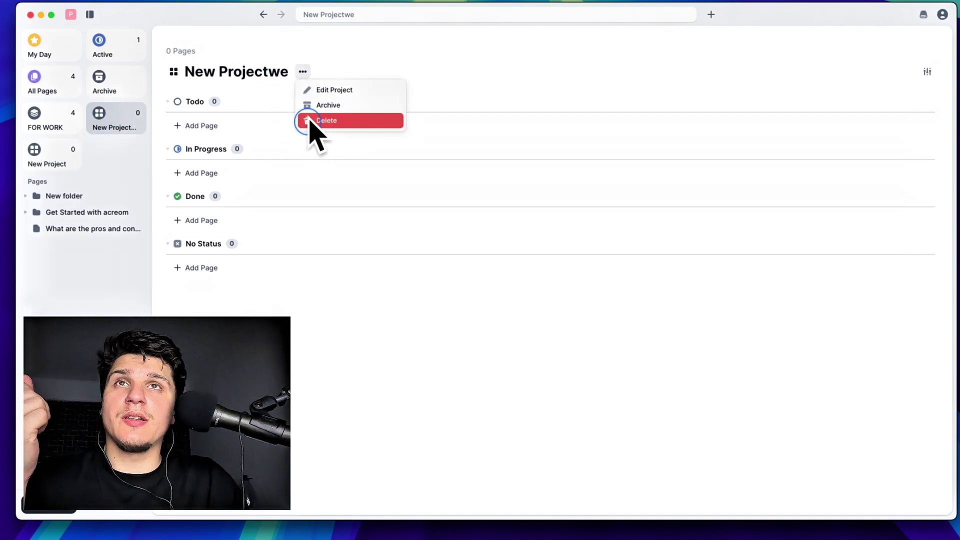
Open the New Project board and bring up Sidebar Settings from its context menu.
{"action": "left_click", "coordinate": [68, 155]}
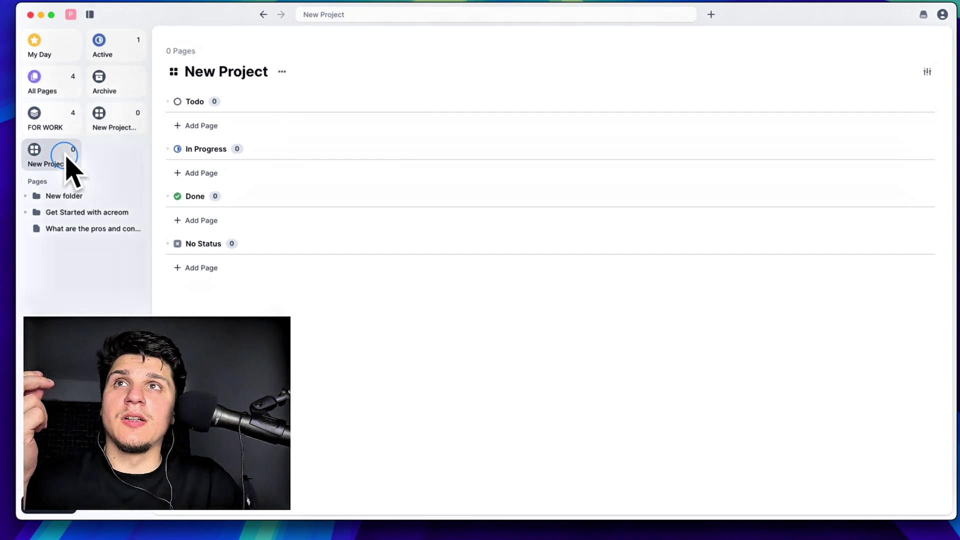
{"action": "right_click", "coordinate": [65, 155]}
{"action": "left_click", "coordinate": [111, 231]}
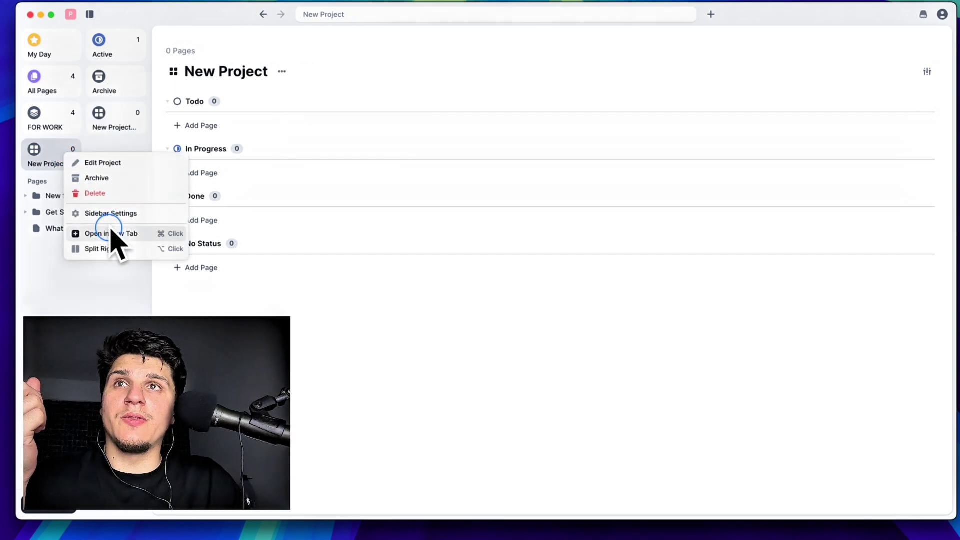
{"action": "left_click", "coordinate": [278, 210]}
{"action": "right_click", "coordinate": [73, 161]}
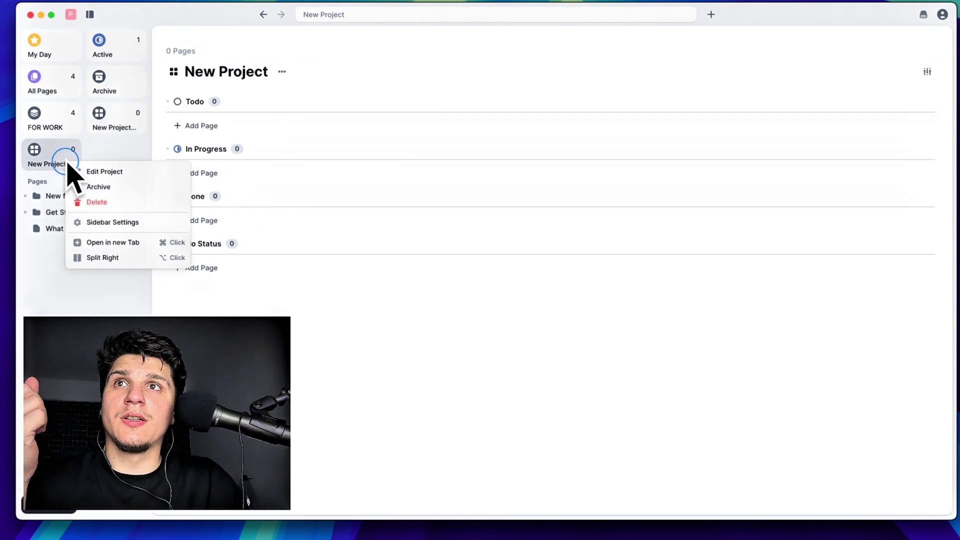
{"action": "left_click", "coordinate": [96, 222]}
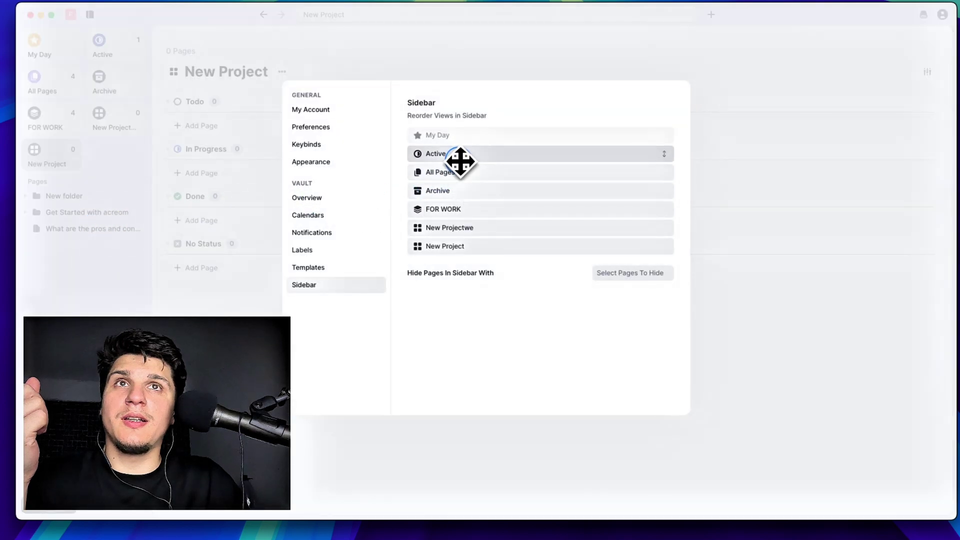
Move All Pages above Active in the Reorder Views list.
{"action": "left_click", "coordinate": [481, 113]}
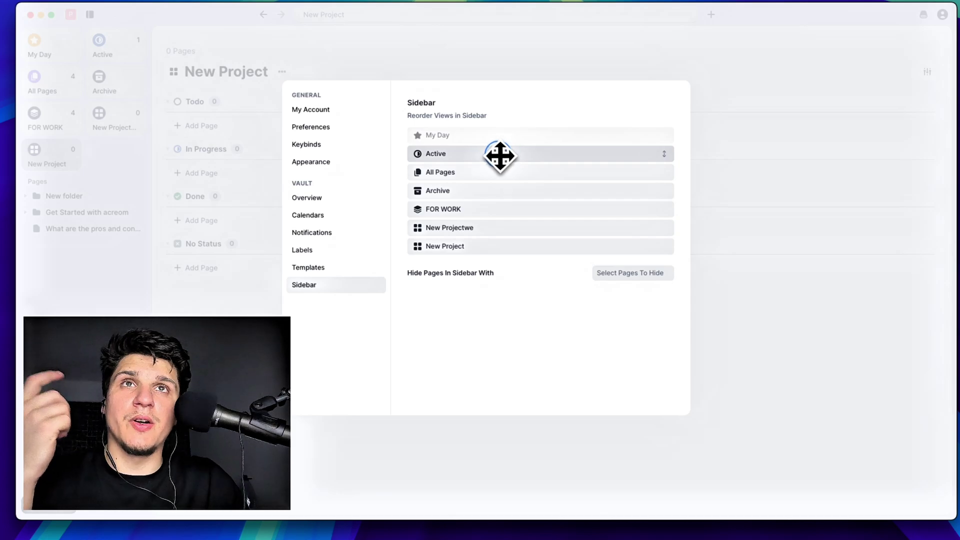
{"action": "left_click_drag", "start_coordinate": [664, 172], "coordinate": [664, 154]}
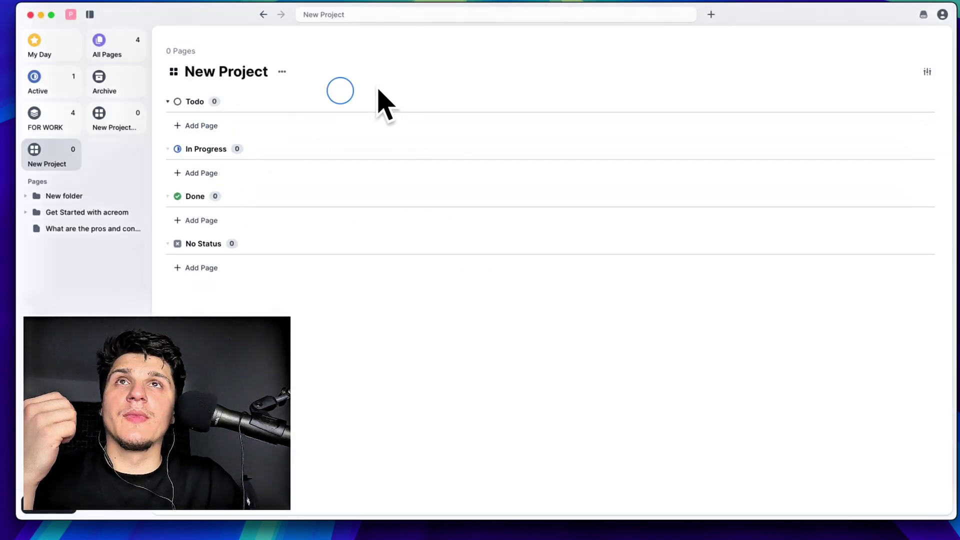
Close the sidebar settings and collapse the Todo group on the New Project board.
{"action": "left_click", "coordinate": [927, 72]}
{"action": "left_click", "coordinate": [874, 108]}
{"action": "left_click", "coordinate": [382, 94]}
{"action": "left_click", "coordinate": [282, 73]}
{"action": "left_click", "coordinate": [315, 89]}
{"action": "left_click", "coordinate": [245, 100]}
Show New Project in a second pane with Split Right.
{"action": "left_click", "coordinate": [276, 72]}
{"action": "left_click", "coordinate": [56, 140]}
{"action": "right_click", "coordinate": [64, 167]}
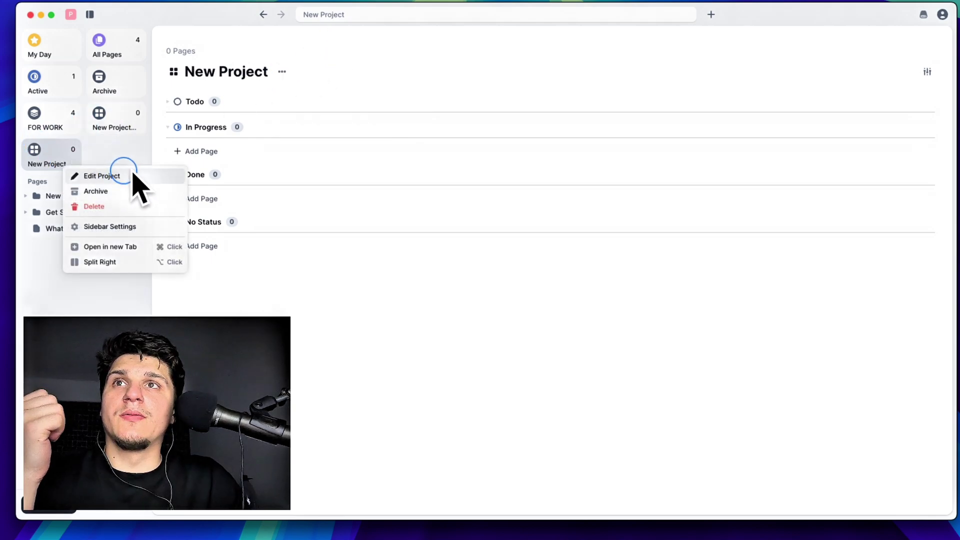
{"action": "left_click", "coordinate": [136, 262]}
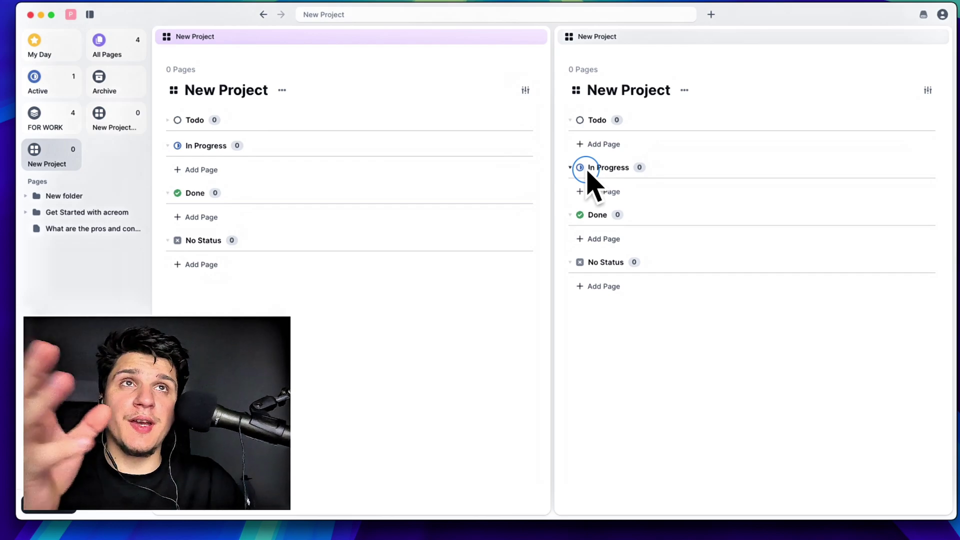
Preview the context menus of the New Project, FOR WORK, Active, Archive, All Pages and My Day views.
{"action": "left_click", "coordinate": [410, 170]}
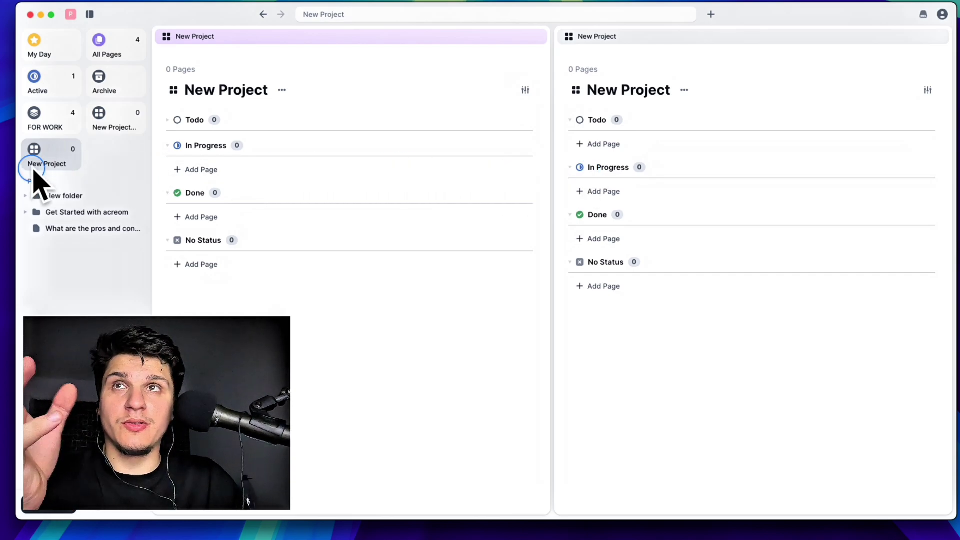
{"action": "right_click", "coordinate": [48, 158]}
{"action": "right_click", "coordinate": [63, 129]}
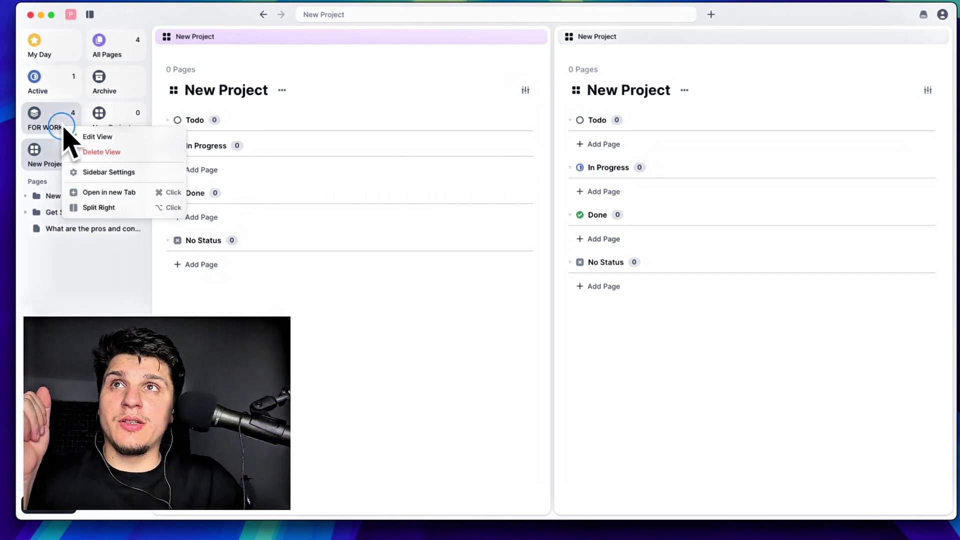
{"action": "left_click", "coordinate": [93, 154]}
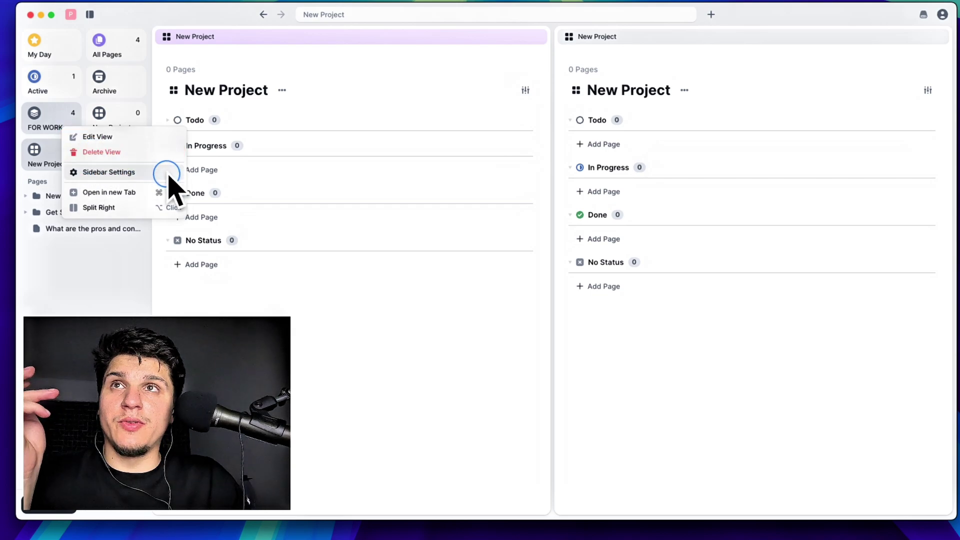
{"action": "right_click", "coordinate": [52, 86]}
{"action": "right_click", "coordinate": [103, 79]}
{"action": "right_click", "coordinate": [141, 54]}
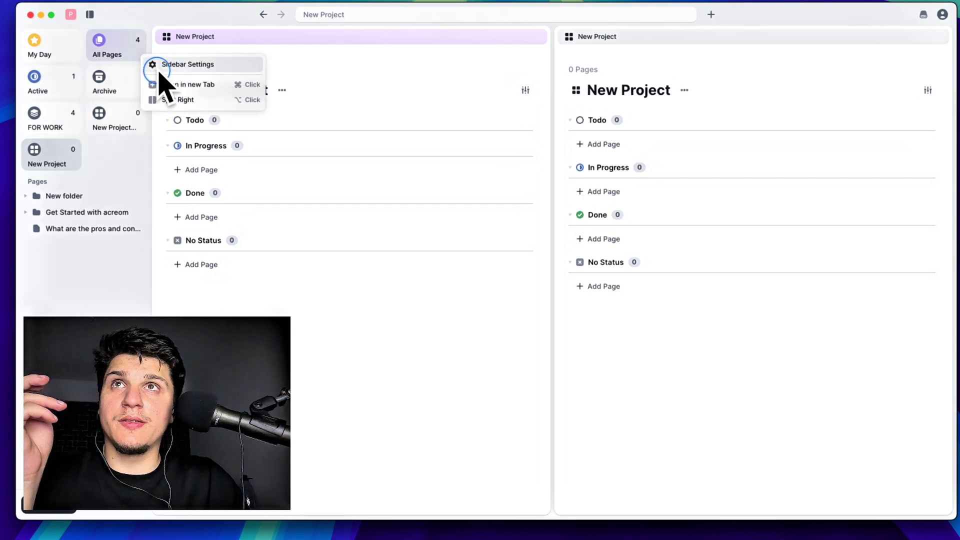
{"action": "right_click", "coordinate": [55, 46]}
Create a new Untitled page in New Project with Super+N.
{"action": "left_click", "coordinate": [120, 238]}
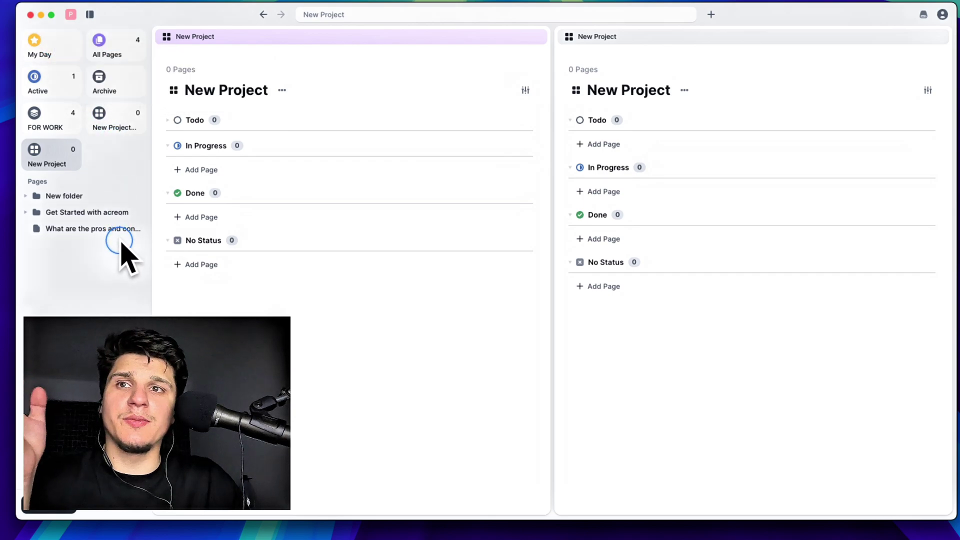
{"action": "key", "text": "super+n"}
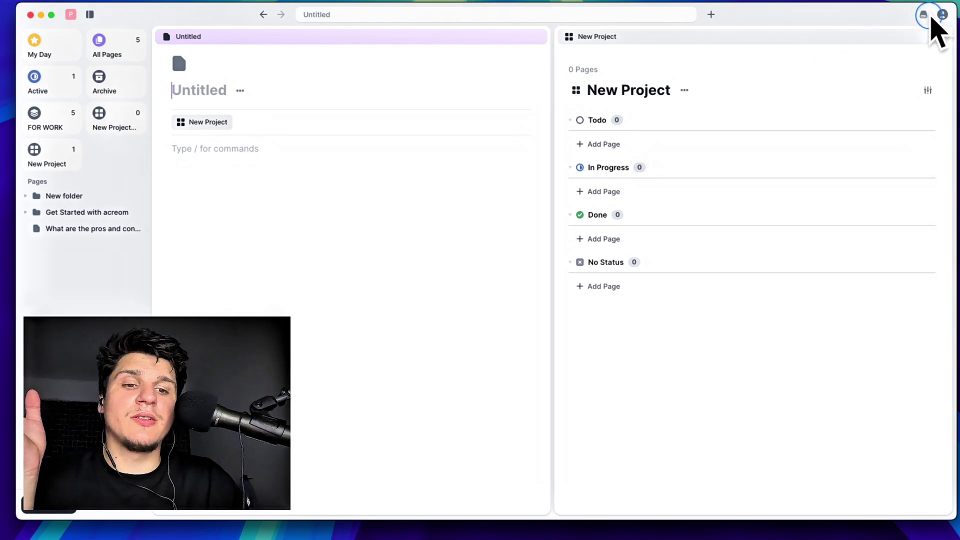
{"action": "mouse_move", "coordinate": [926, 25]}
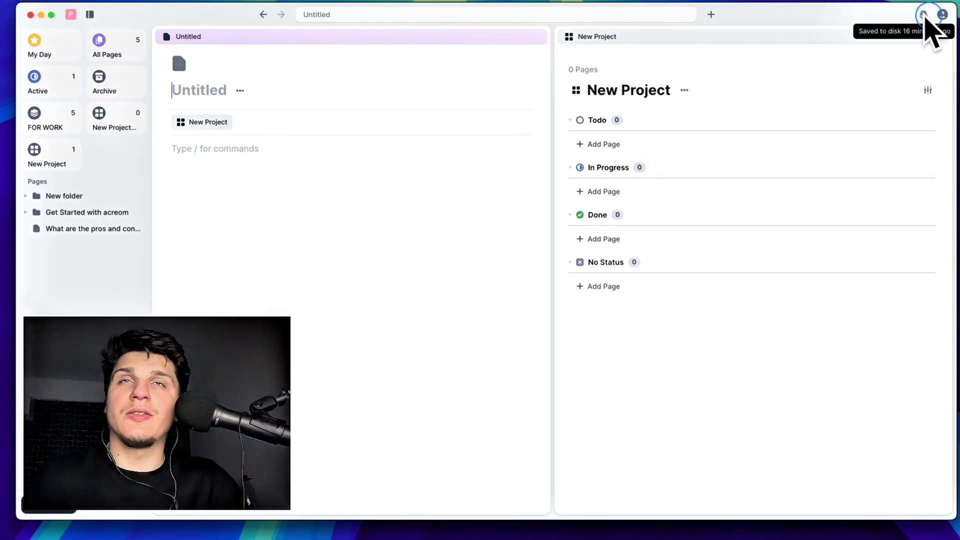